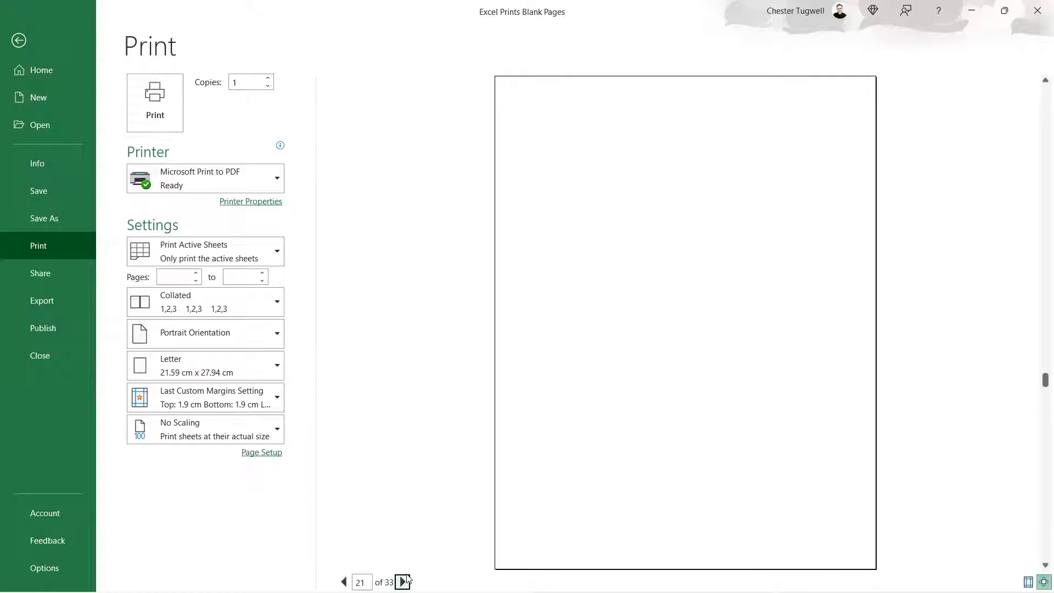
- Leave the print preview and inspect the cells beyond the staff table, as far as column Q, for stray values
{"action": "left_click", "coordinate": [26, 38]}
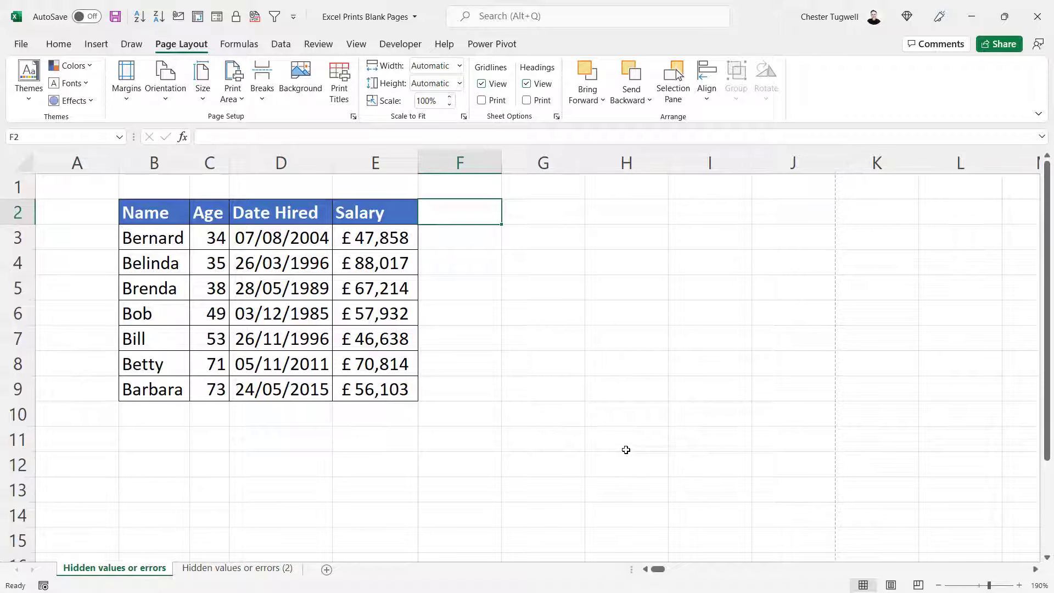
{"action": "left_click", "coordinate": [1036, 569]}
{"action": "left_click", "coordinate": [1035, 569]}
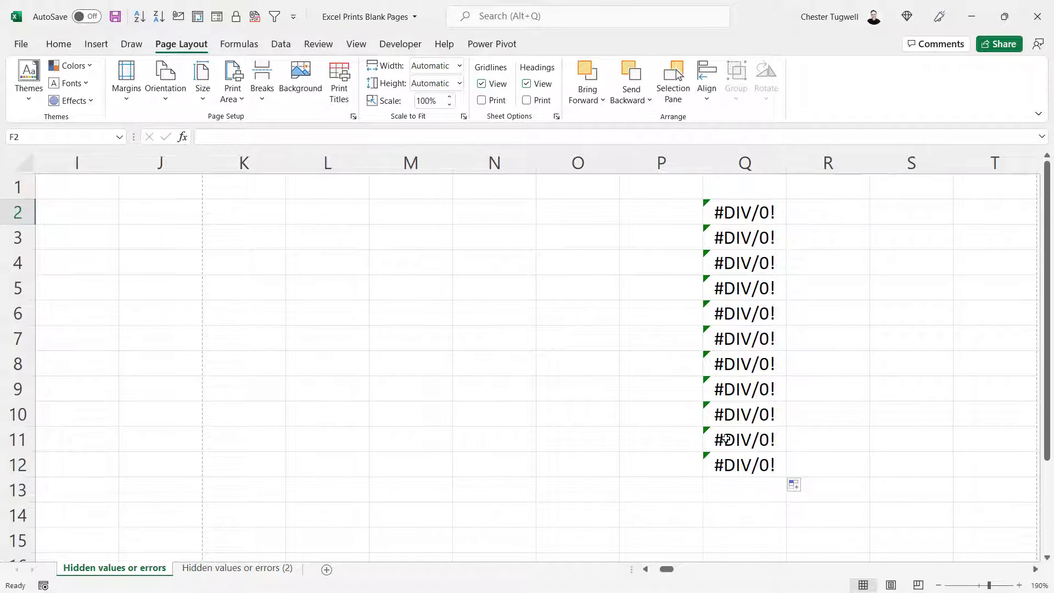
- Preview the printout of the active sheet, check the first six pages, and return to the worksheet
{"action": "left_click", "coordinate": [18, 45]}
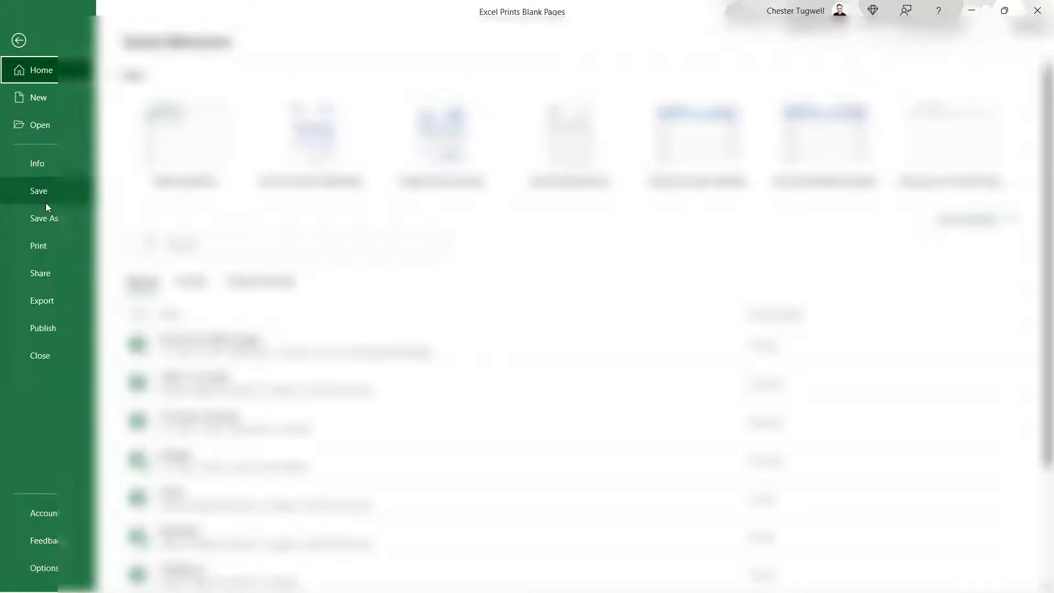
{"action": "left_click", "coordinate": [42, 245]}
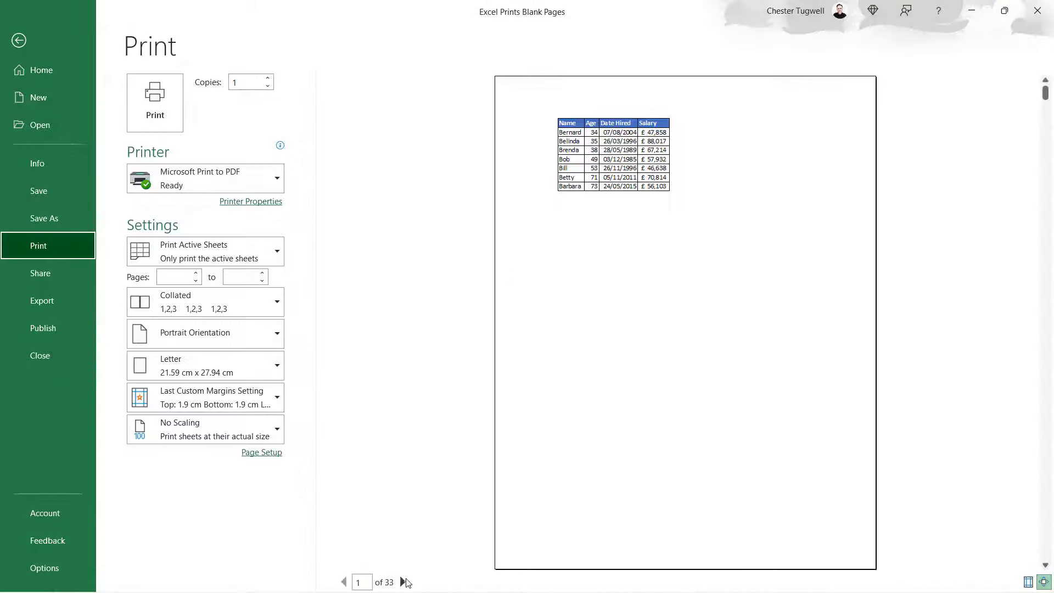
{"action": "left_click", "coordinate": [403, 582]}
{"action": "left_click", "coordinate": [404, 583]}
{"action": "left_click", "coordinate": [403, 583]}
{"action": "left_click", "coordinate": [404, 582]}
{"action": "left_click", "coordinate": [404, 582]}
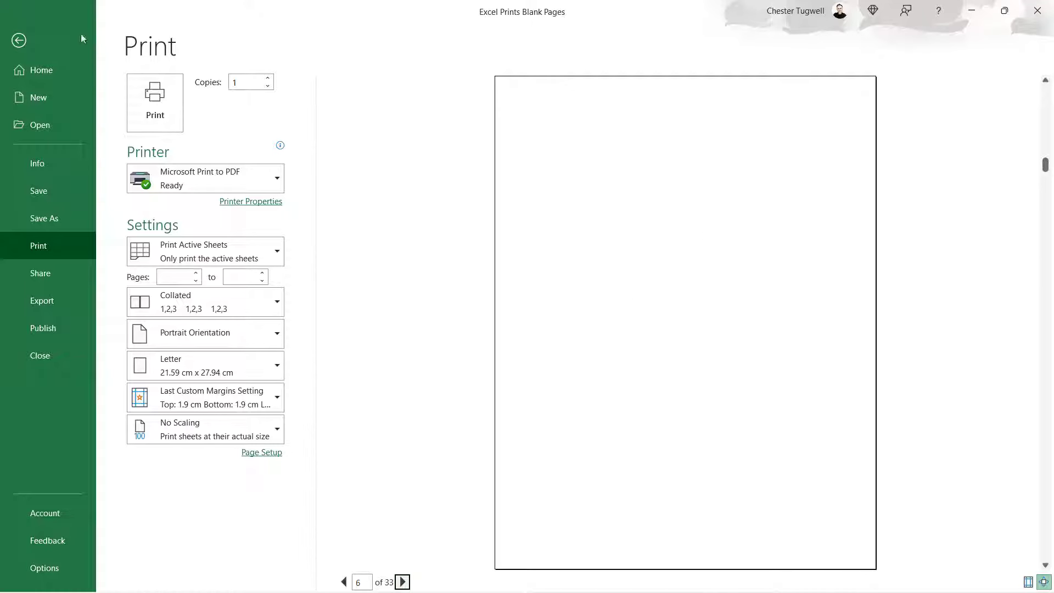
{"action": "left_click", "coordinate": [18, 40]}
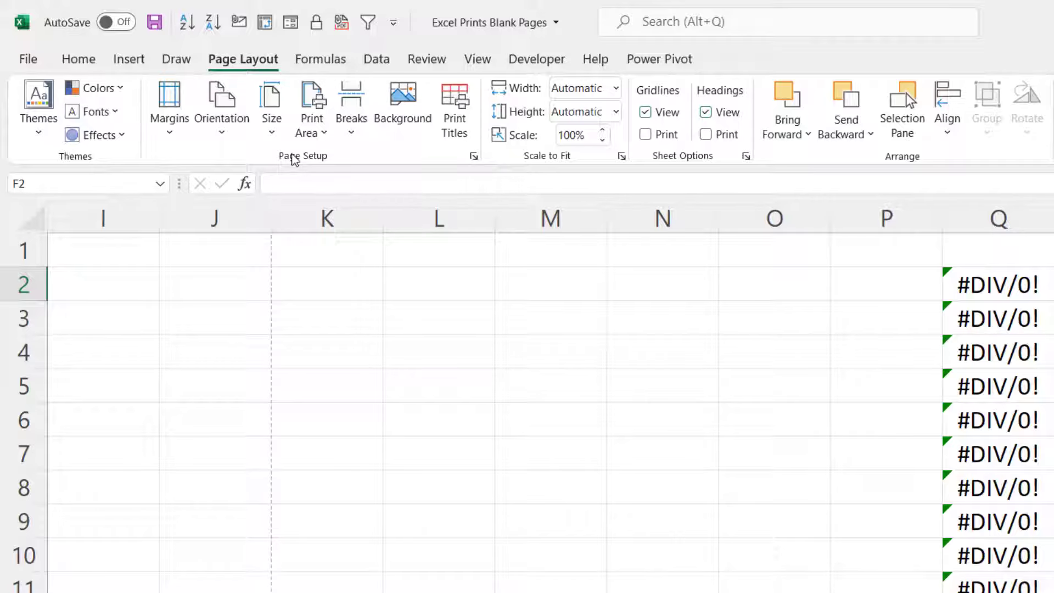
- Change the sheet's page setup so that cell errors print as displayed
{"action": "left_click", "coordinate": [474, 157]}
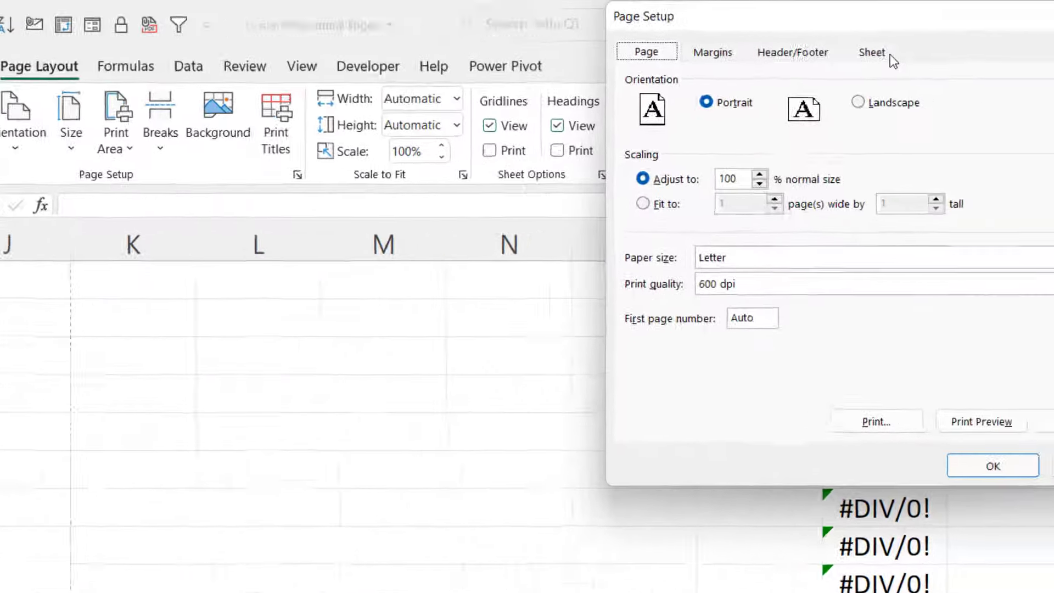
{"action": "left_click", "coordinate": [986, 45]}
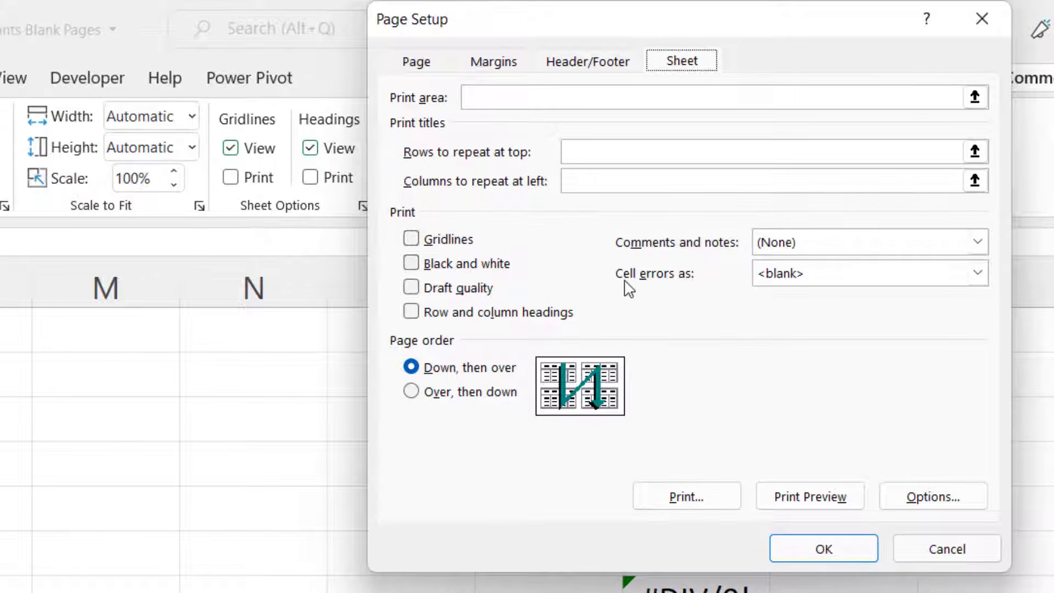
{"action": "left_click", "coordinate": [820, 280]}
{"action": "left_click", "coordinate": [812, 298]}
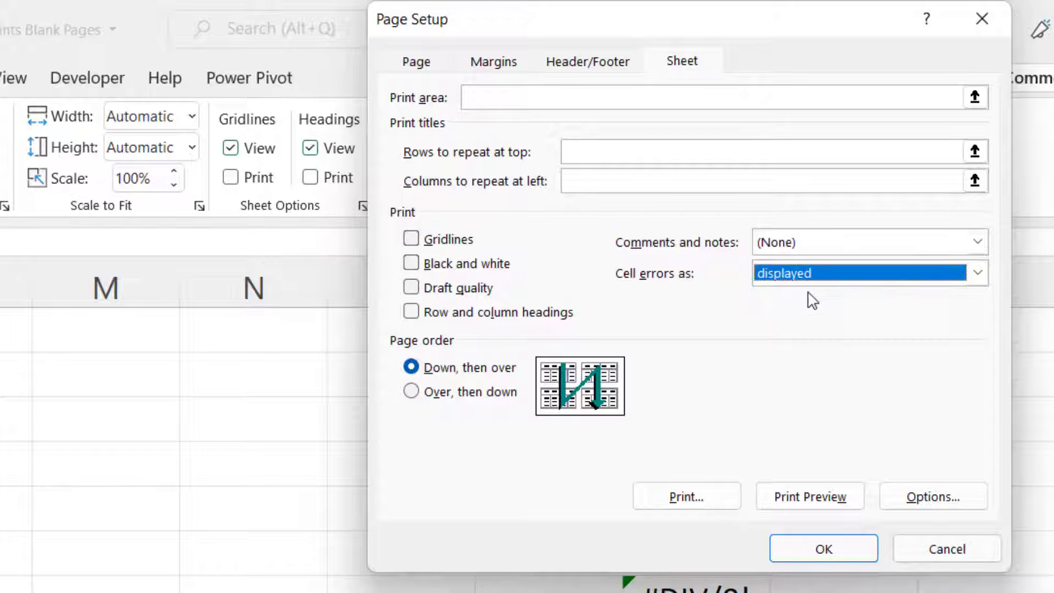
{"action": "left_click", "coordinate": [822, 554]}
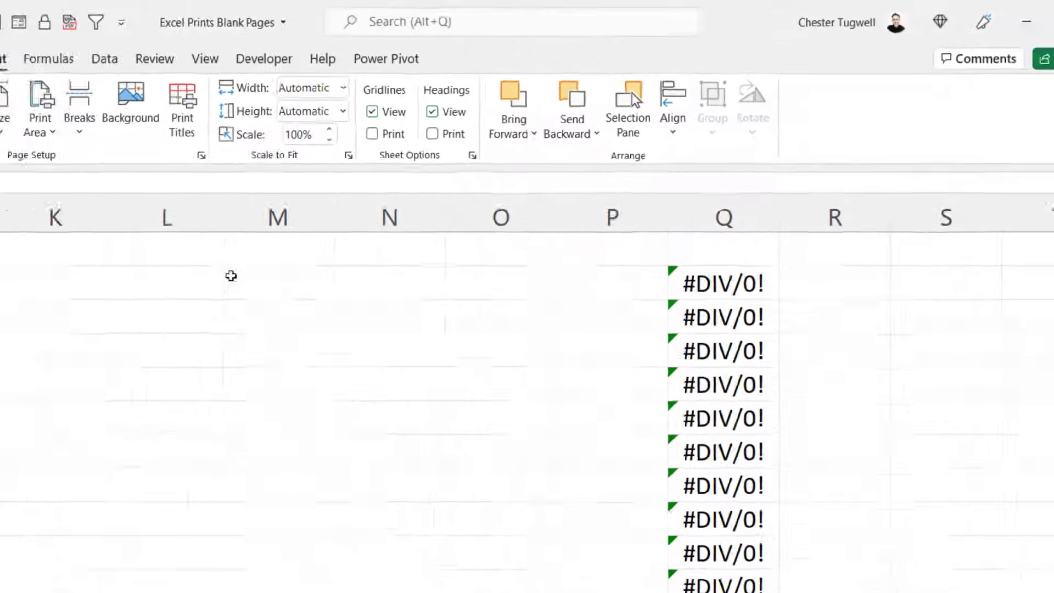
- Preview the printout again, check the first ten pages for printed cell errors, and return to the worksheet
{"action": "left_click", "coordinate": [20, 43]}
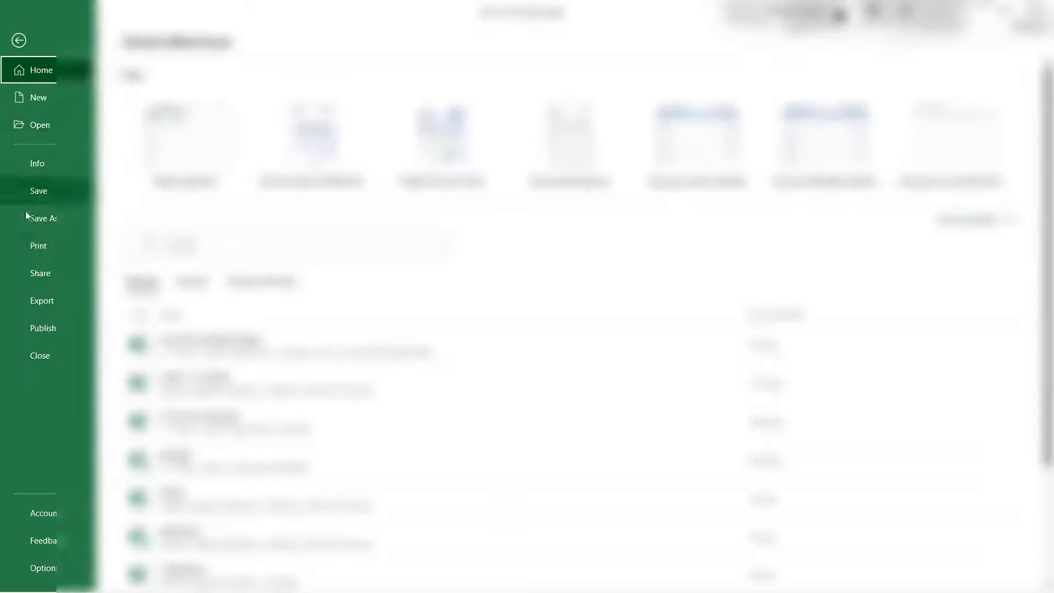
{"action": "left_click", "coordinate": [34, 248]}
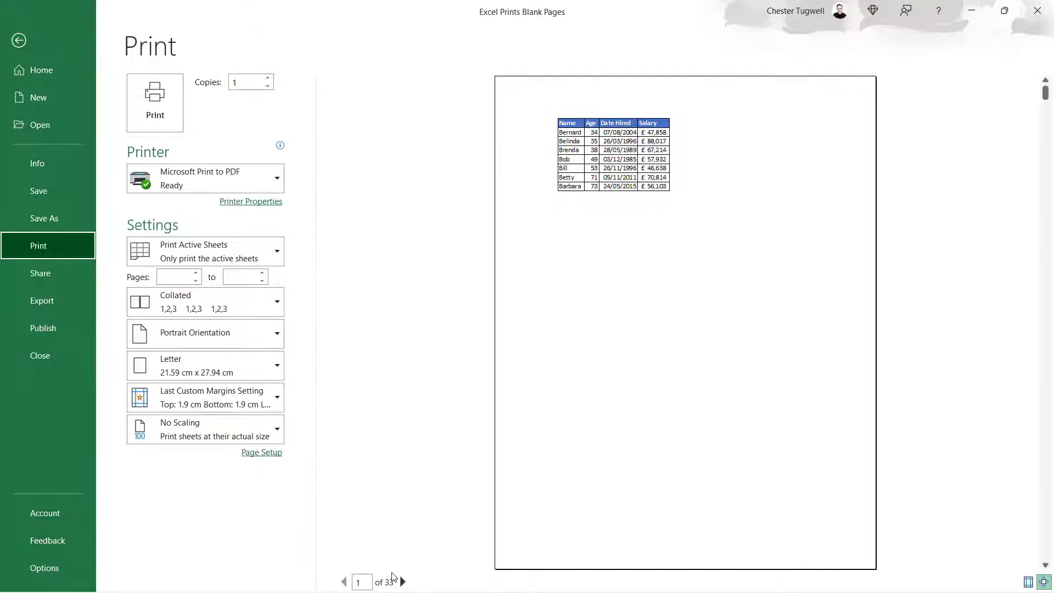
{"action": "left_click", "coordinate": [403, 582]}
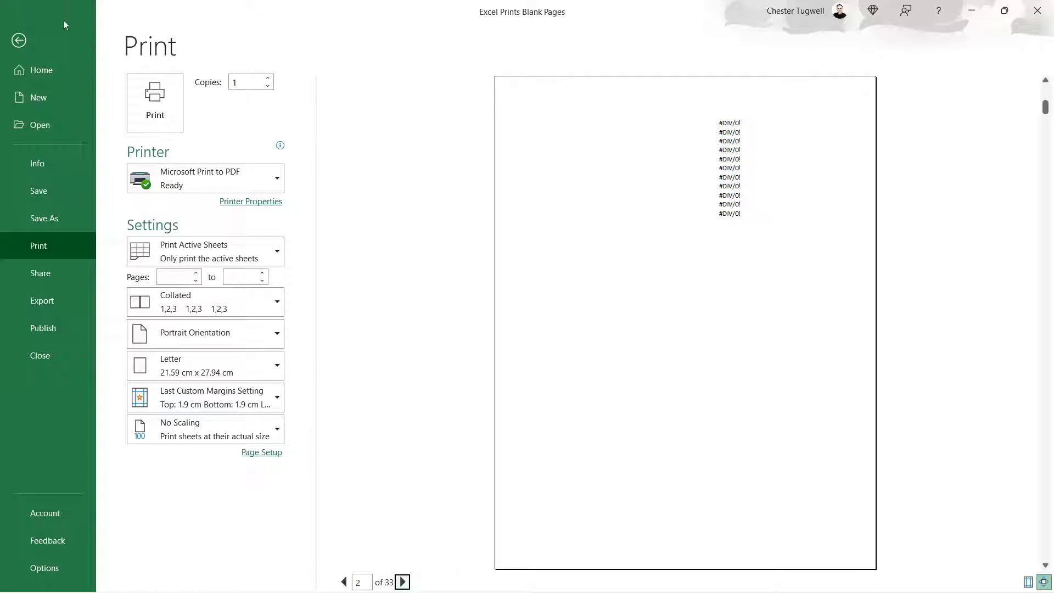
{"action": "left_click", "coordinate": [402, 582]}
{"action": "left_click", "coordinate": [402, 582]}
{"action": "left_click", "coordinate": [403, 582]}
{"action": "left_click", "coordinate": [403, 582]}
{"action": "left_click", "coordinate": [403, 582]}
{"action": "left_click", "coordinate": [403, 582]}
{"action": "left_click", "coordinate": [402, 582]}
{"action": "left_click", "coordinate": [403, 582]}
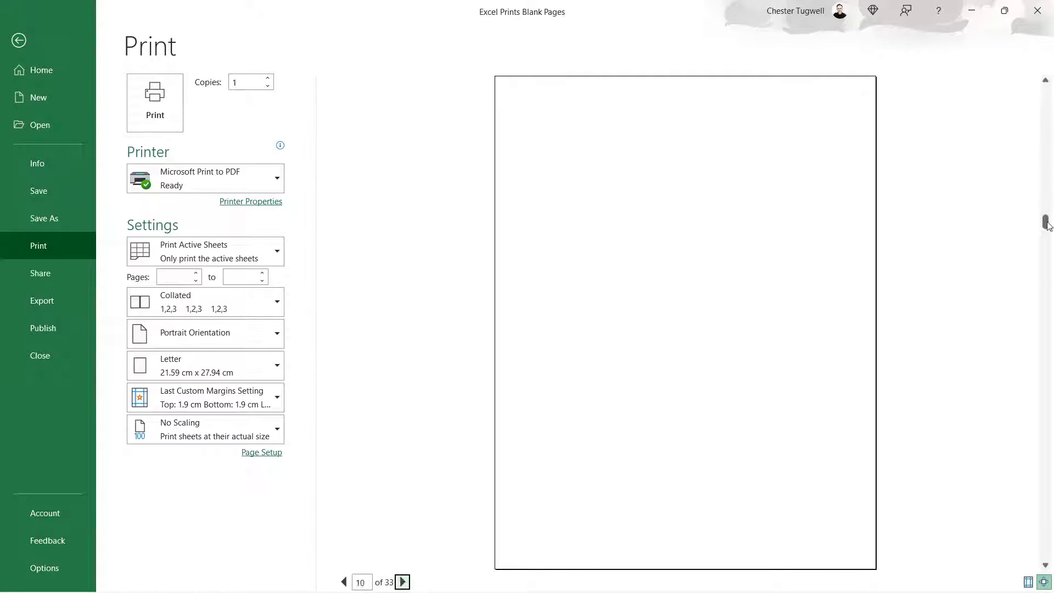
{"action": "left_click_drag", "start_coordinate": [1047, 240], "coordinate": [1046, 91]}
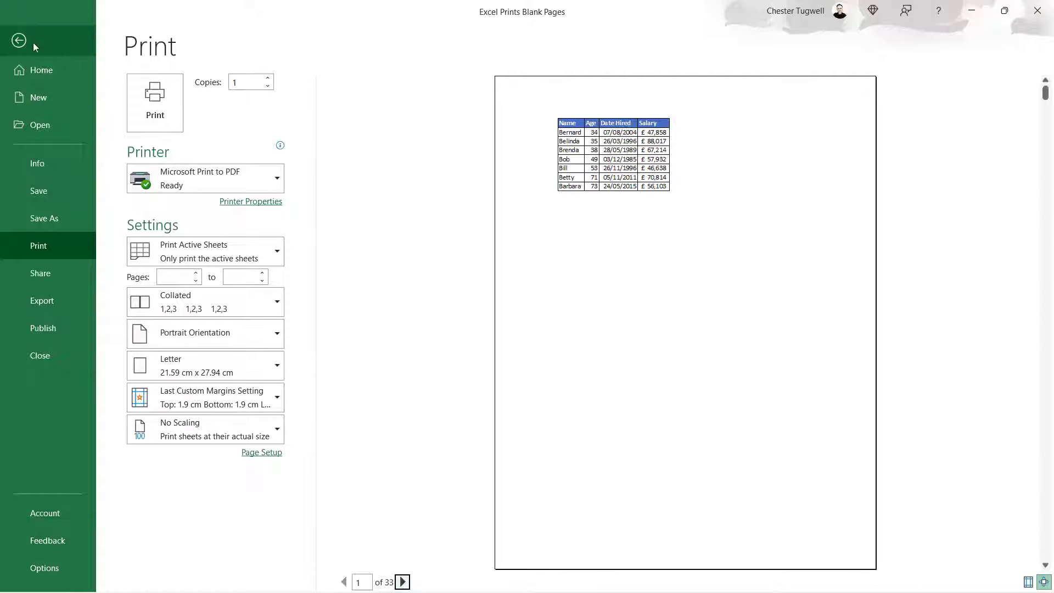
{"action": "left_click", "coordinate": [20, 41]}
- Delete the contents of column Q, which holds the division errors
{"action": "left_click", "coordinate": [745, 163]}
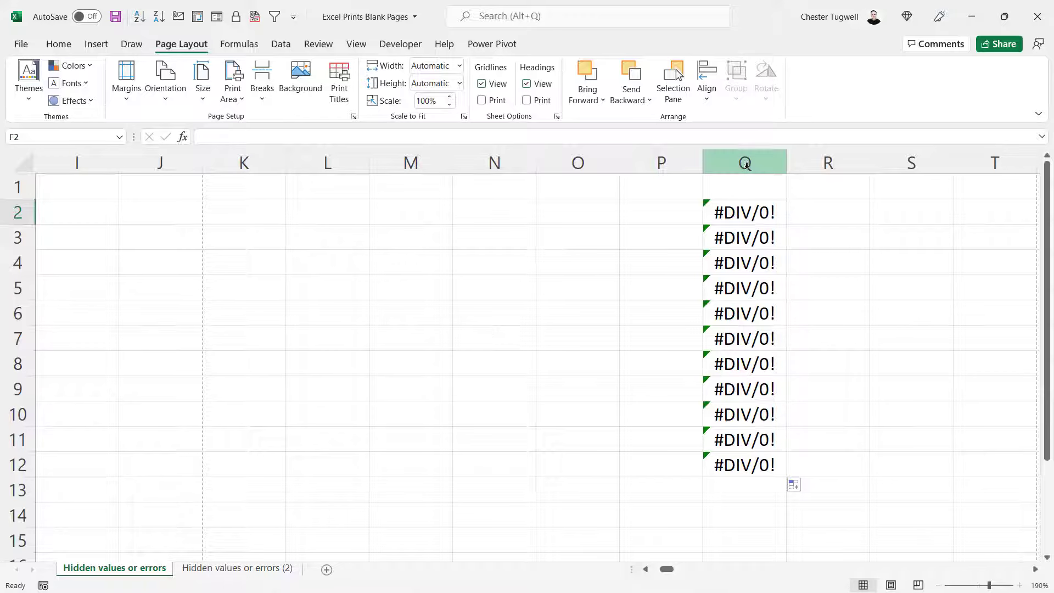
{"action": "key", "text": "Delete"}
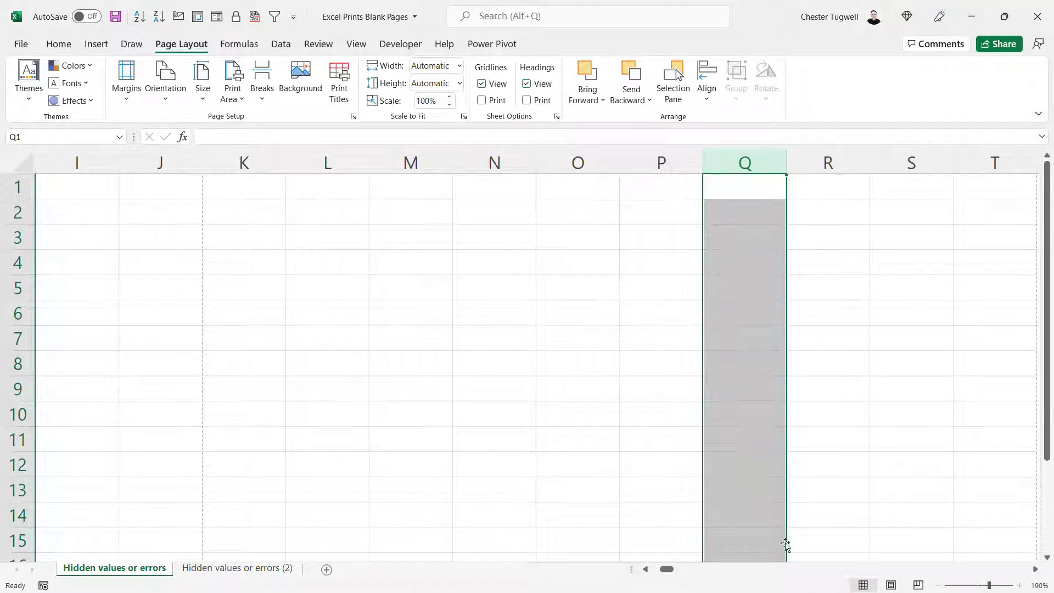
{"action": "left_click_drag", "start_coordinate": [666, 570], "coordinate": [627, 567]}
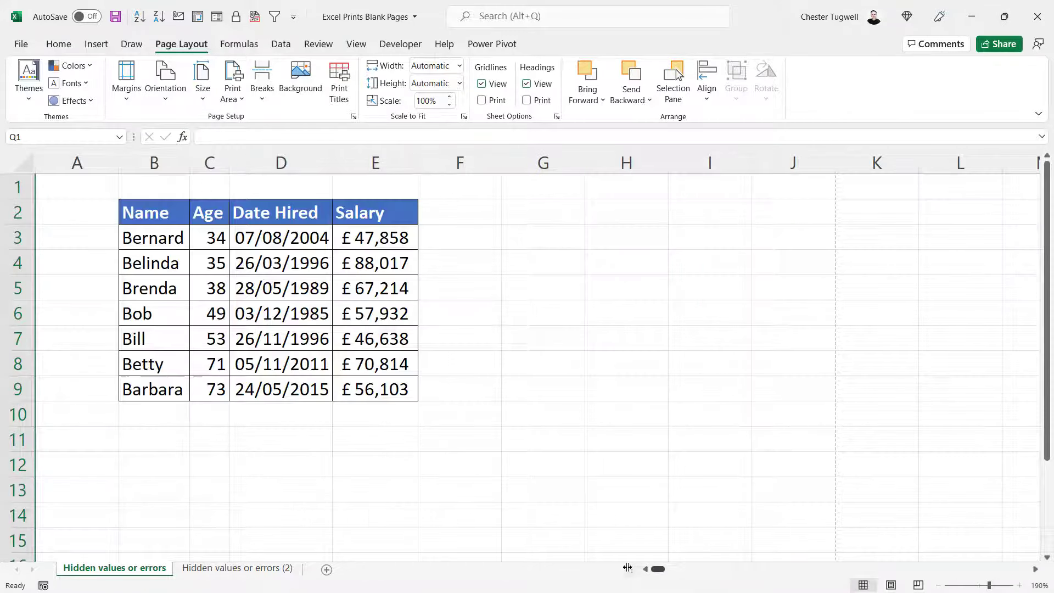
- Extend a selection from the blank cell G1 to the last used cell of the sheet to locate its end
{"action": "left_click", "coordinate": [525, 209]}
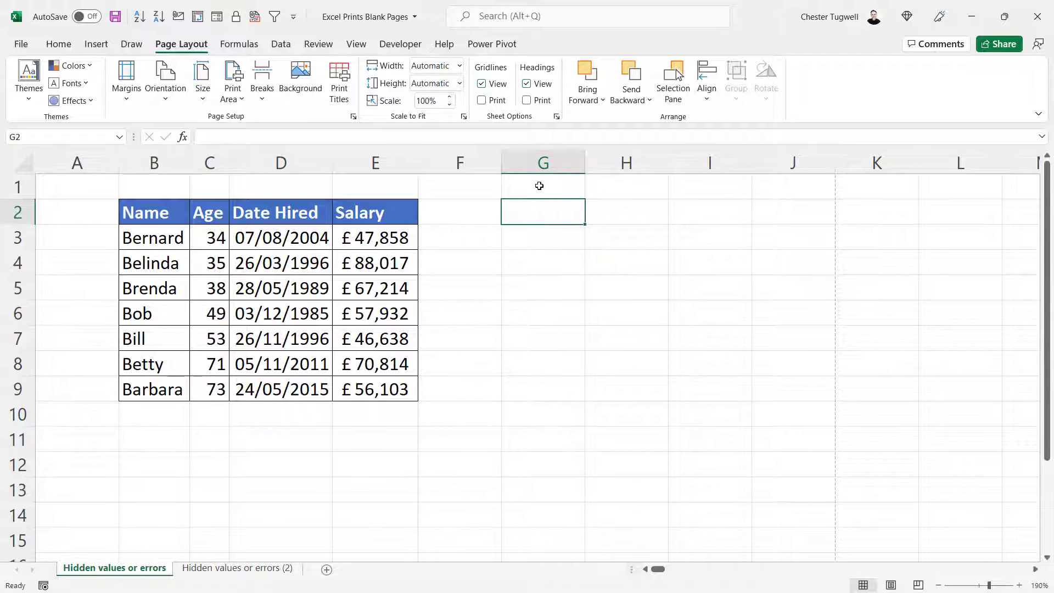
{"action": "left_click", "coordinate": [539, 186]}
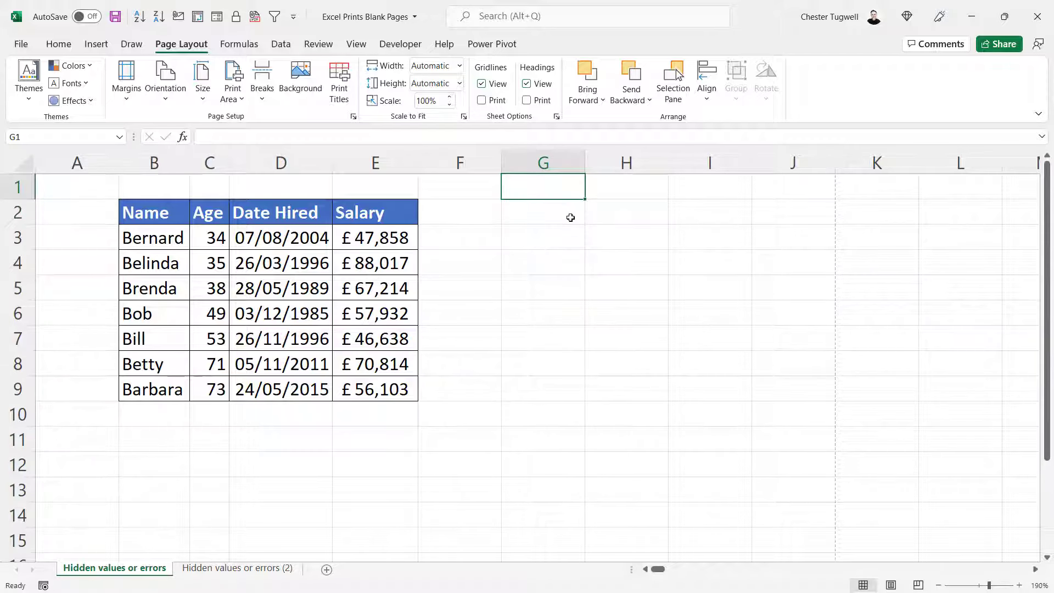
{"action": "key", "text": "ctrl+shift+End"}
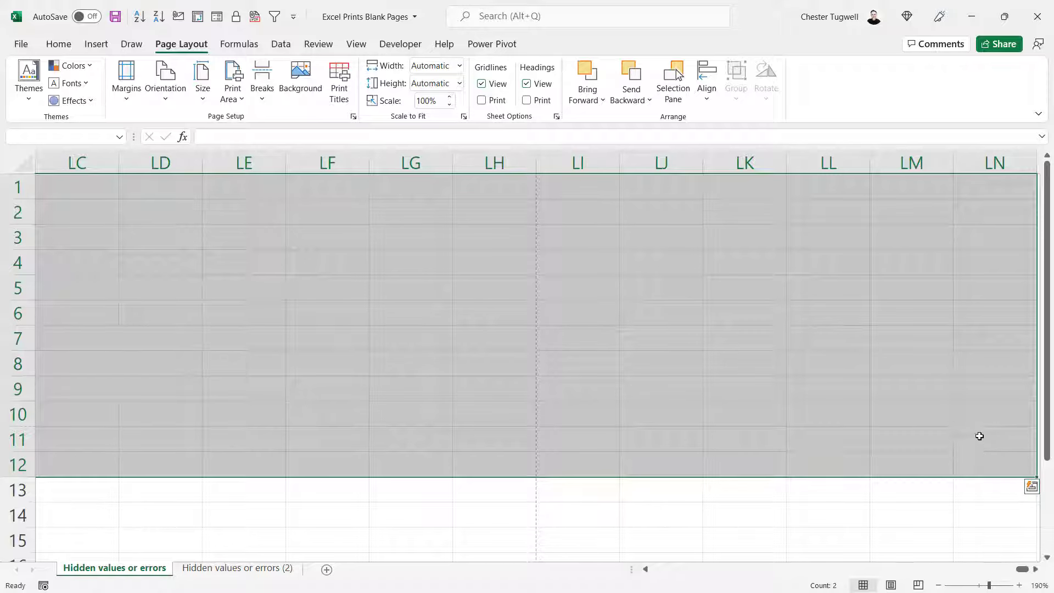
{"action": "left_click", "coordinate": [1036, 570]}
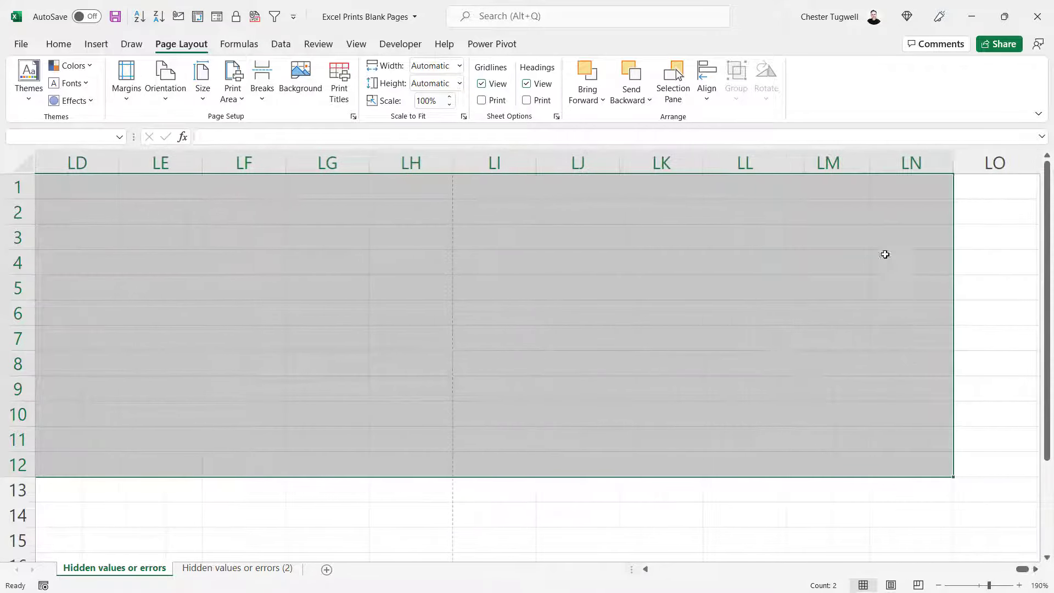
- Check cells LN1 to LN4 one by one for hidden contents
{"action": "left_click", "coordinate": [900, 213]}
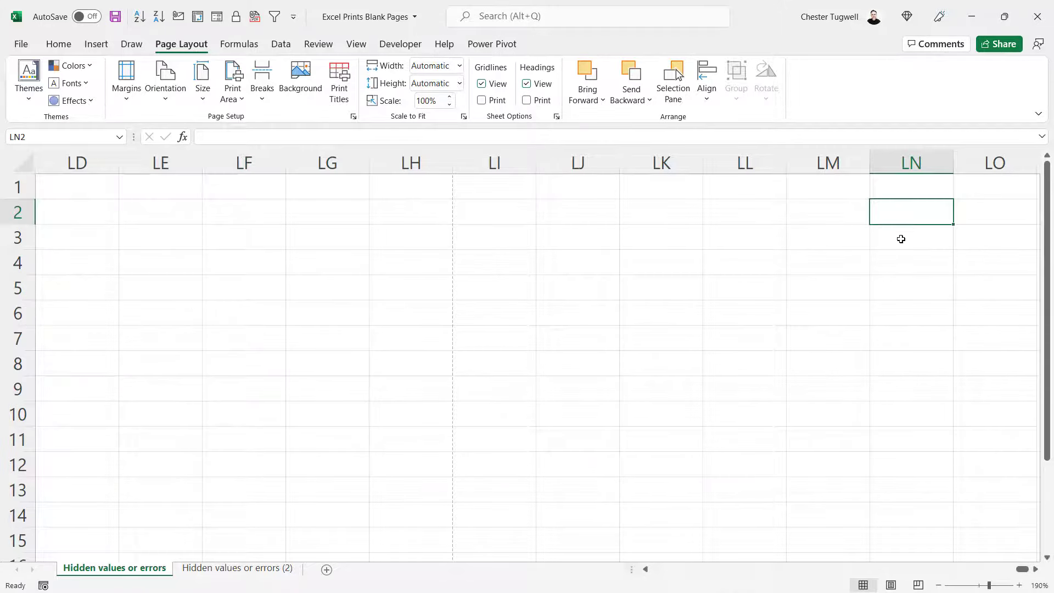
{"action": "left_click", "coordinate": [901, 239]}
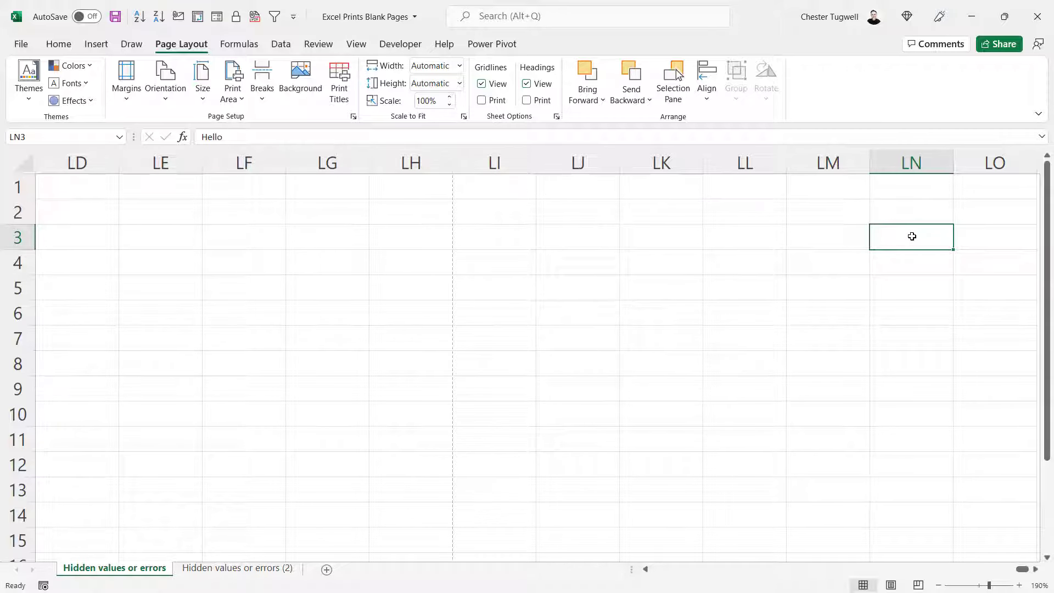
{"action": "left_click", "coordinate": [919, 179]}
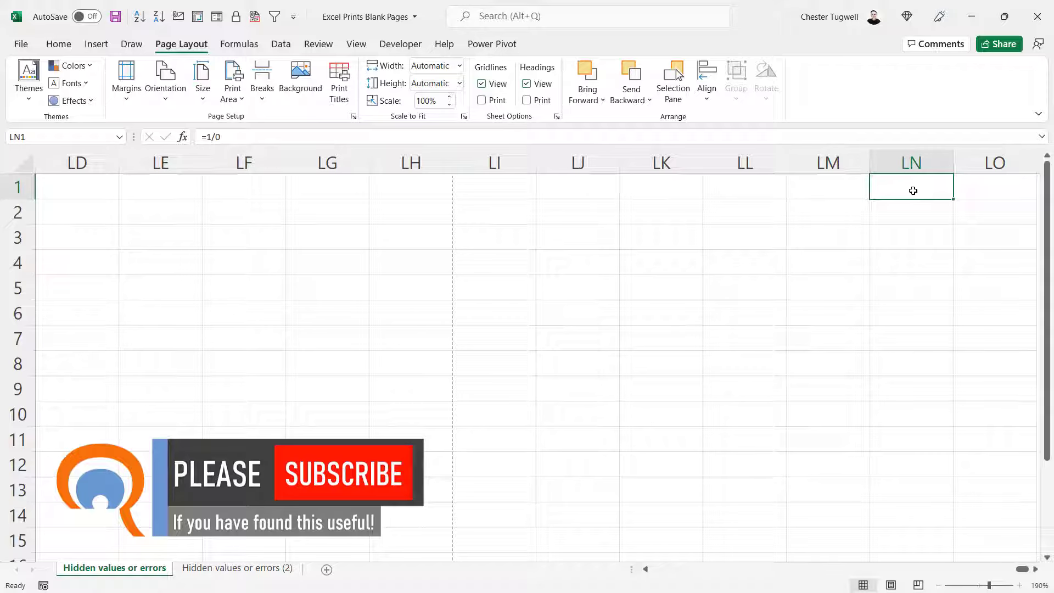
{"action": "left_click", "coordinate": [906, 243]}
{"action": "left_click", "coordinate": [904, 266]}
{"action": "left_click", "coordinate": [907, 238]}
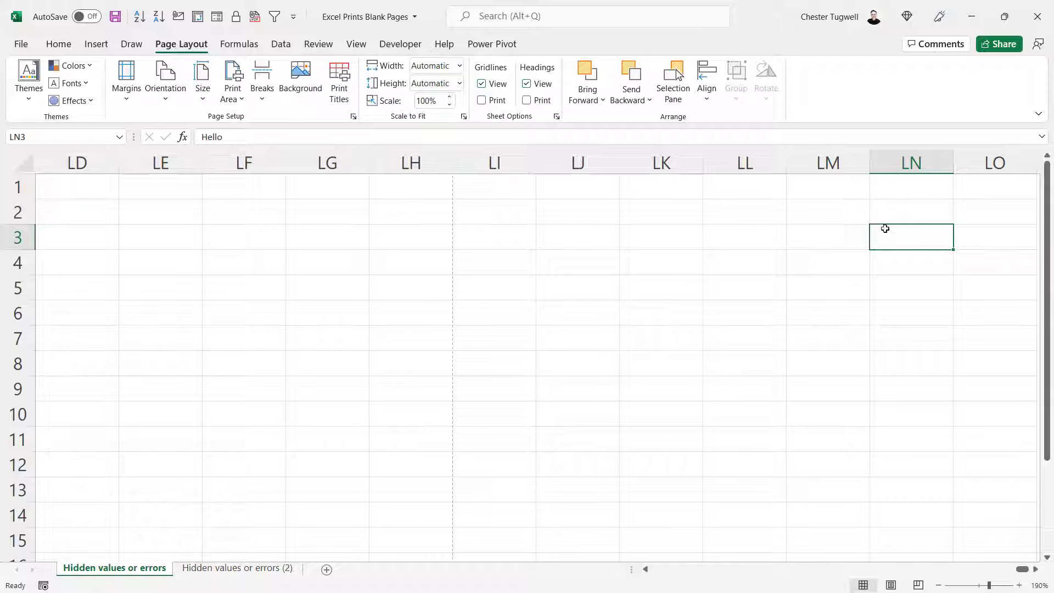
- Clear all contents and formats from G1 through the last used cell, LN12
{"action": "left_click", "coordinate": [646, 568]}
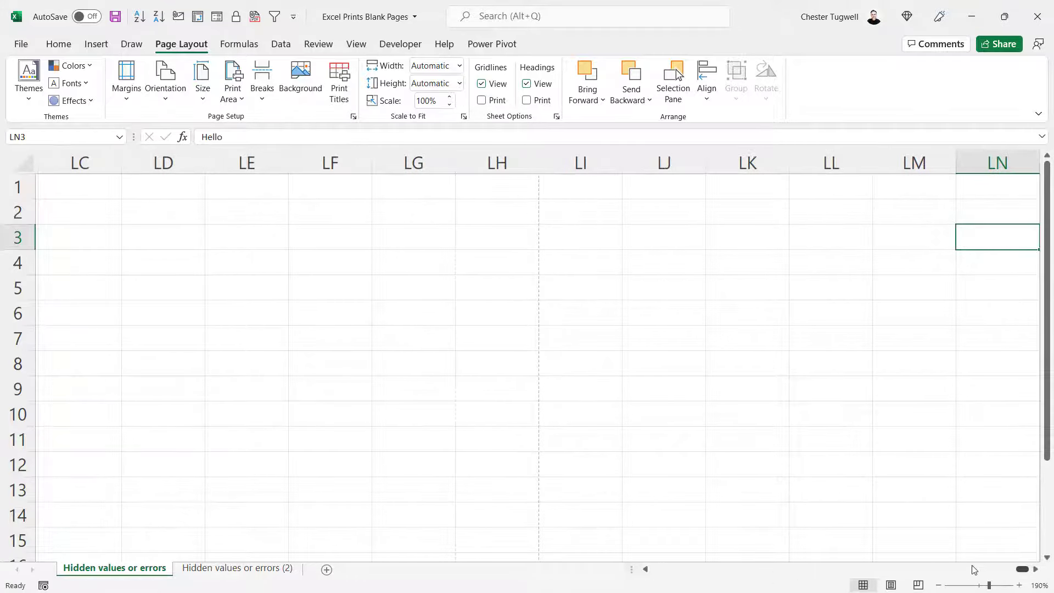
{"action": "left_click_drag", "start_coordinate": [1013, 569], "coordinate": [593, 566]}
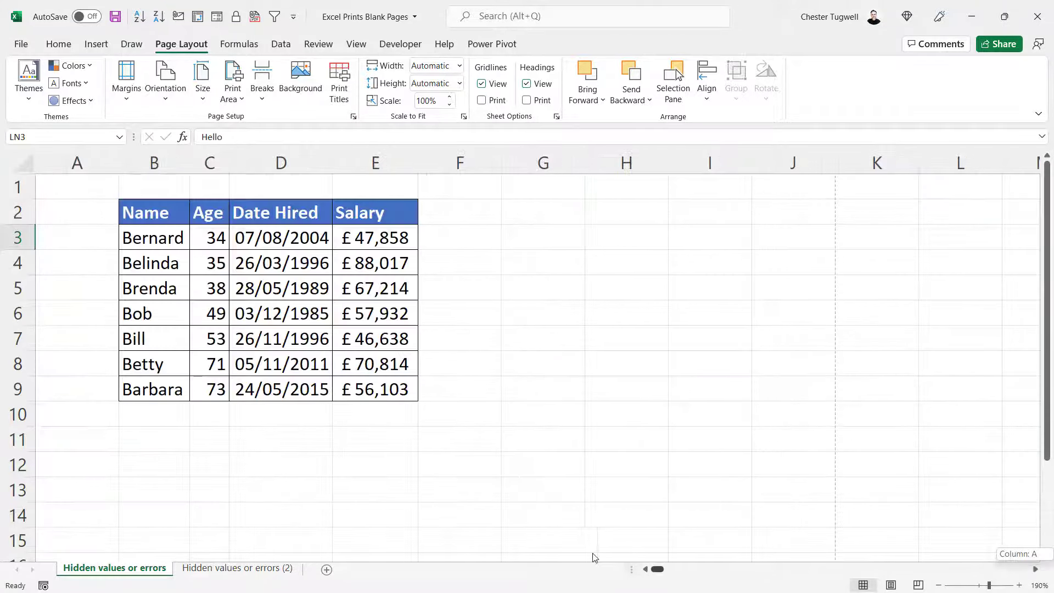
{"action": "left_click", "coordinate": [520, 190]}
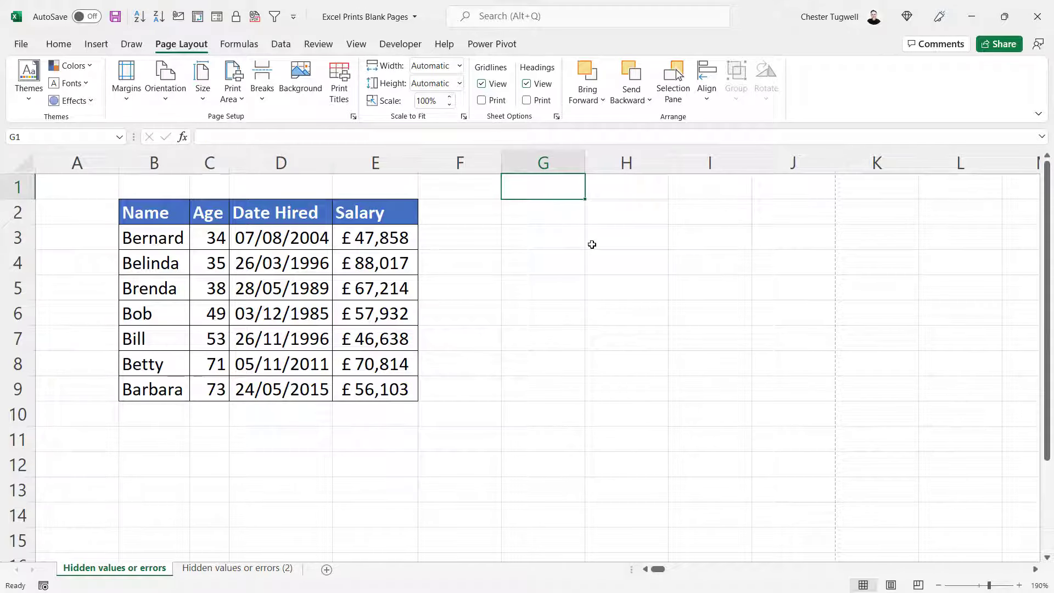
{"action": "key", "text": "ctrl+shift+End"}
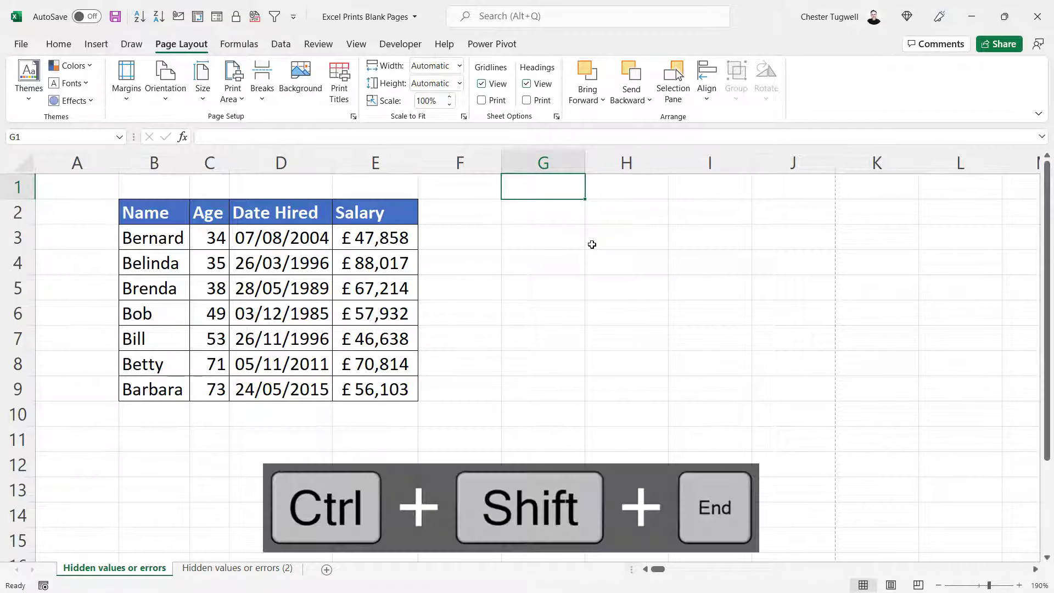
{"action": "left_click", "coordinate": [59, 43]}
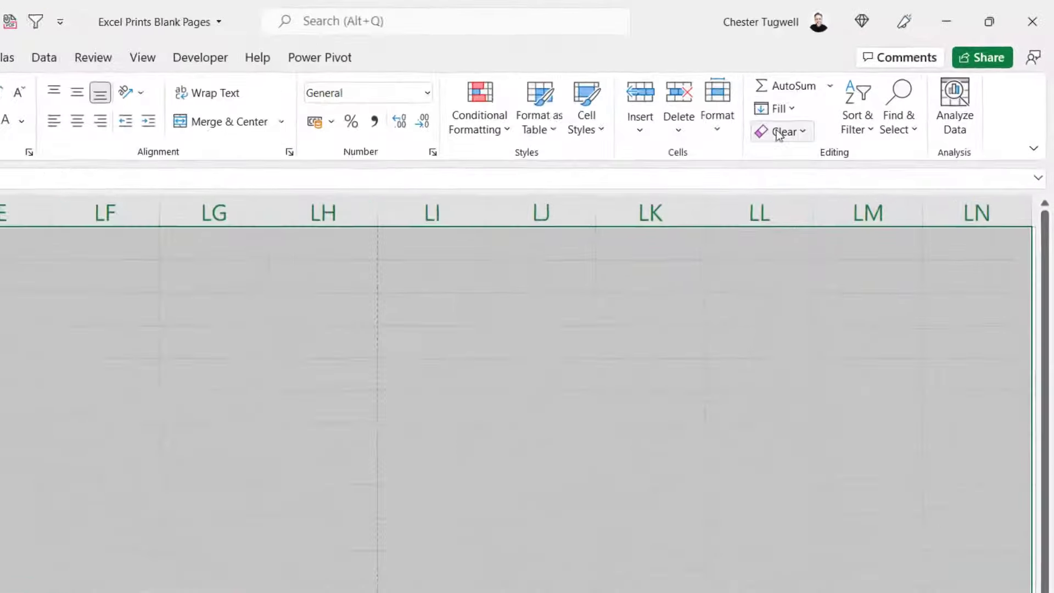
{"action": "left_click", "coordinate": [845, 101]}
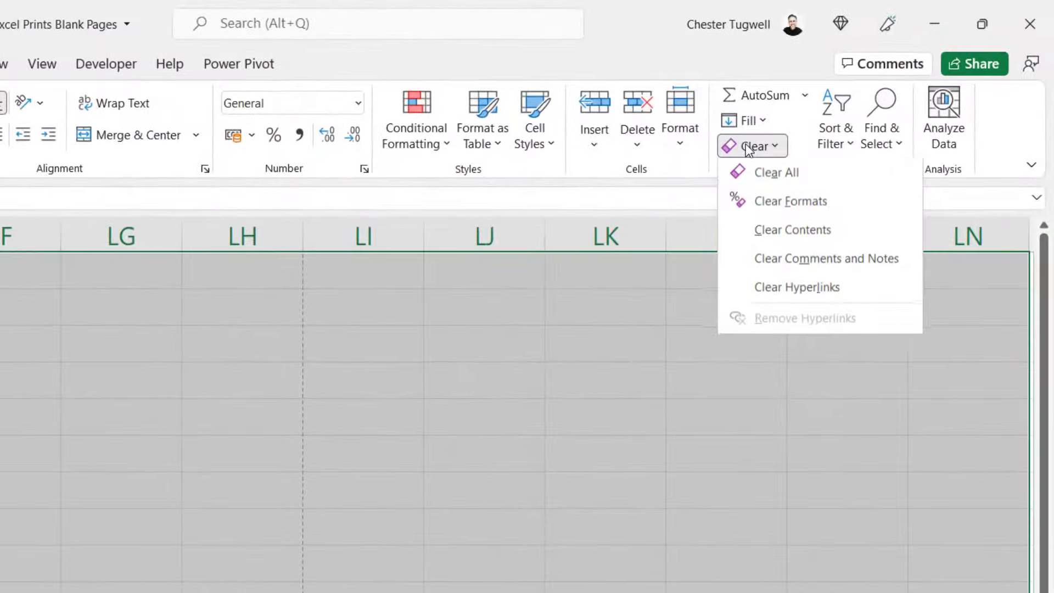
{"action": "left_click", "coordinate": [767, 170]}
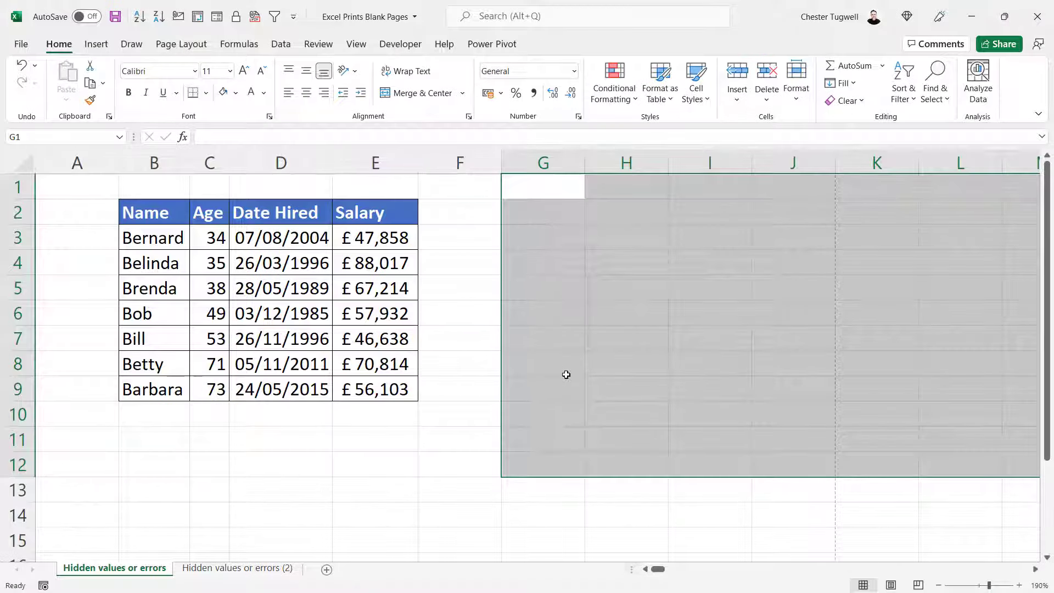
{"action": "left_click", "coordinate": [1036, 569]}
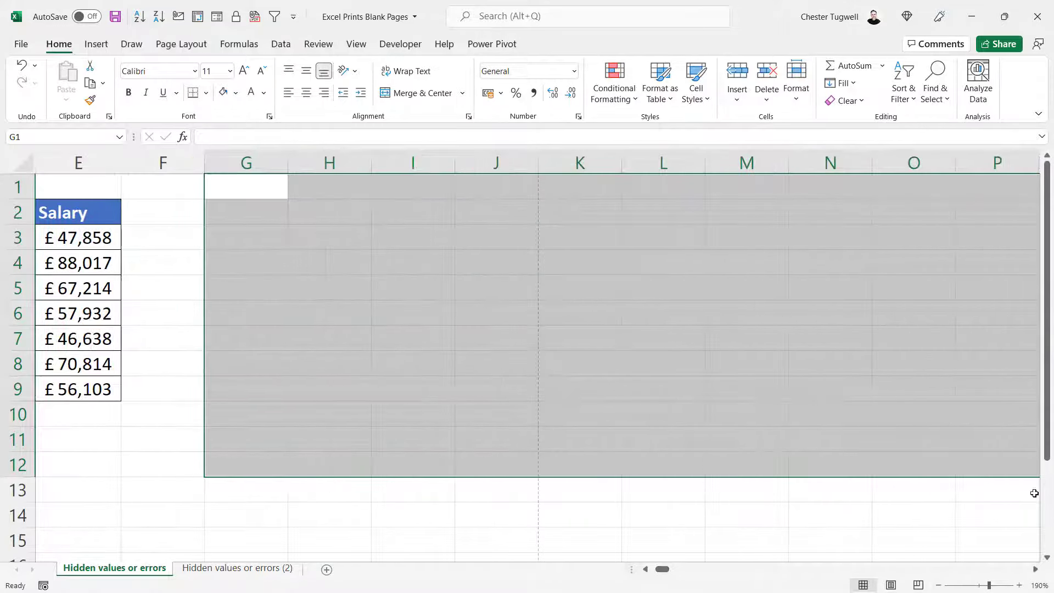
{"action": "left_click", "coordinate": [646, 570]}
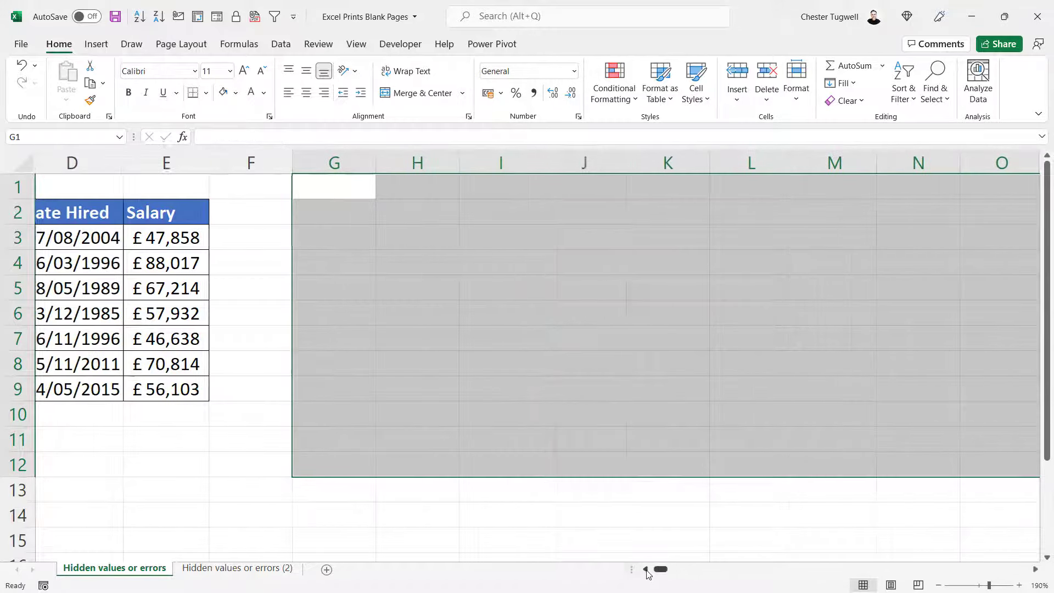
- Check the print preview of the sheet for blank pages, and return to the worksheet
{"action": "left_click", "coordinate": [647, 569]}
{"action": "left_click", "coordinate": [236, 238]}
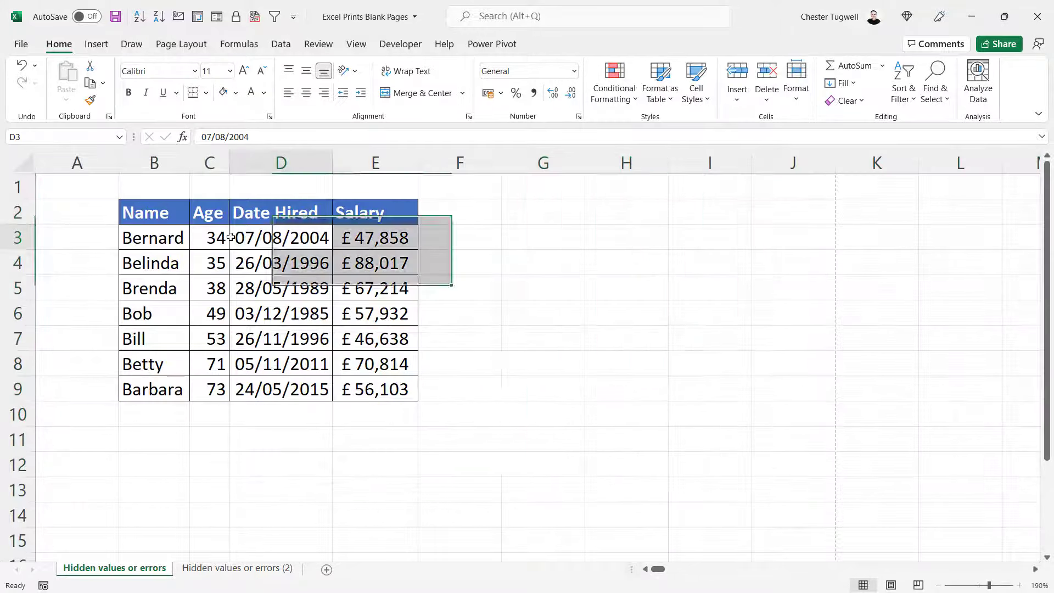
{"action": "left_click", "coordinate": [21, 44]}
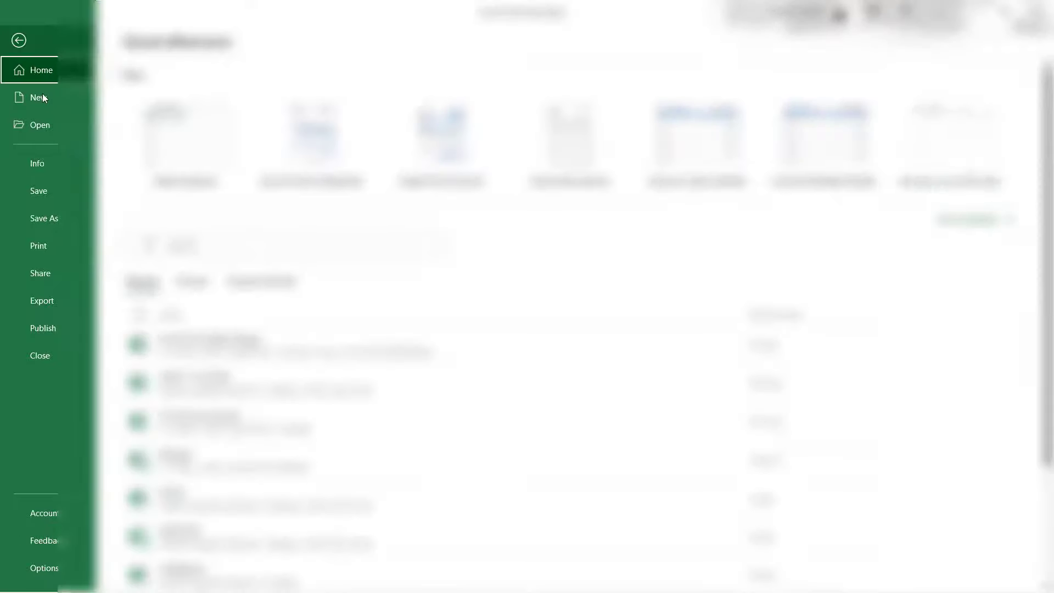
{"action": "left_click", "coordinate": [38, 252]}
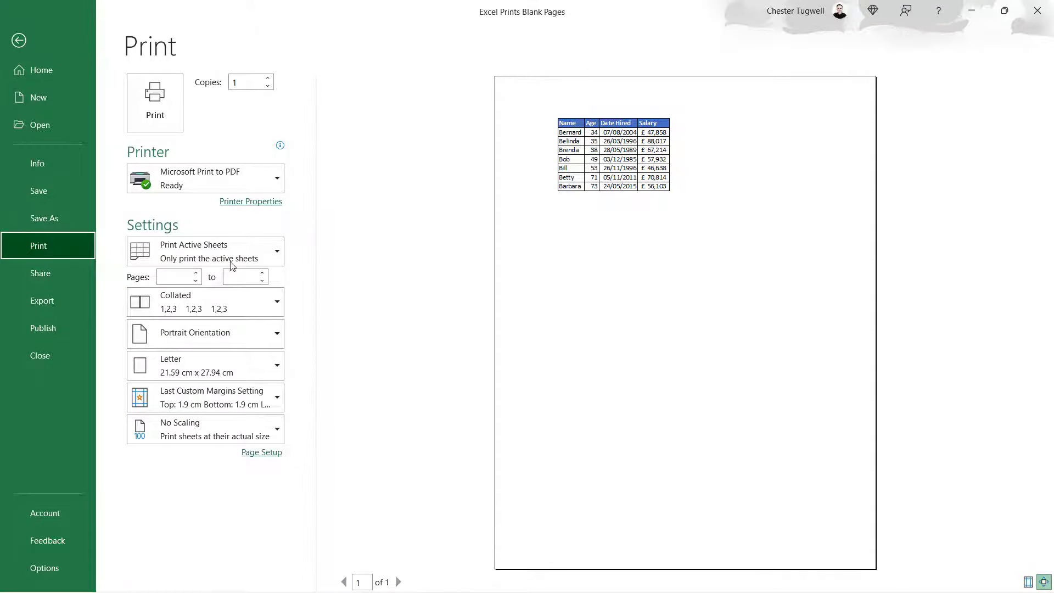
{"action": "left_click", "coordinate": [18, 44]}
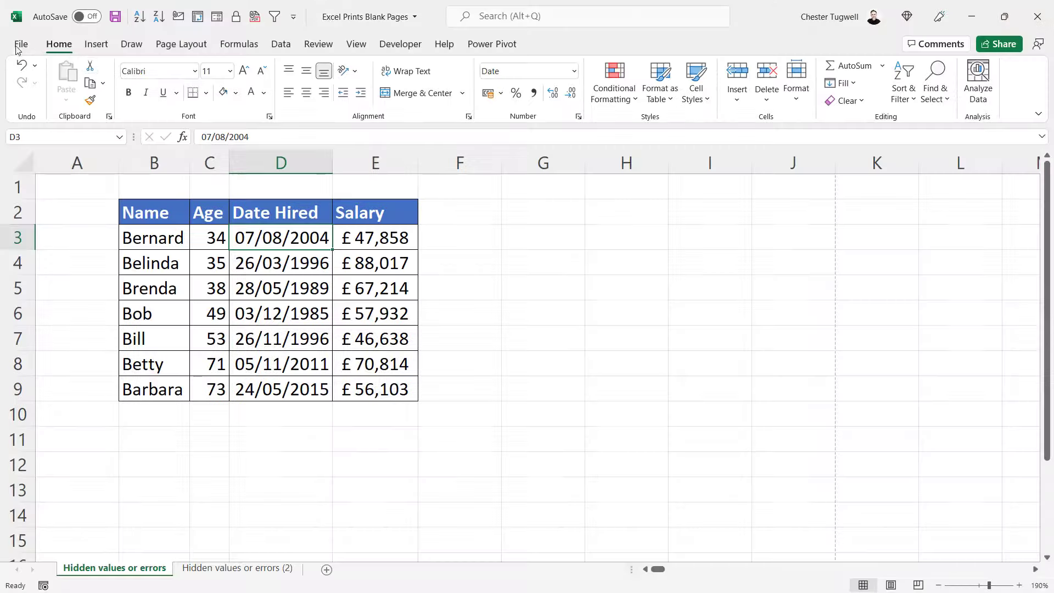
- Undo the clearing of G1 through LN12, and check the page count in the print preview
{"action": "left_click", "coordinate": [637, 242]}
{"action": "key", "text": "ctrl+z"}
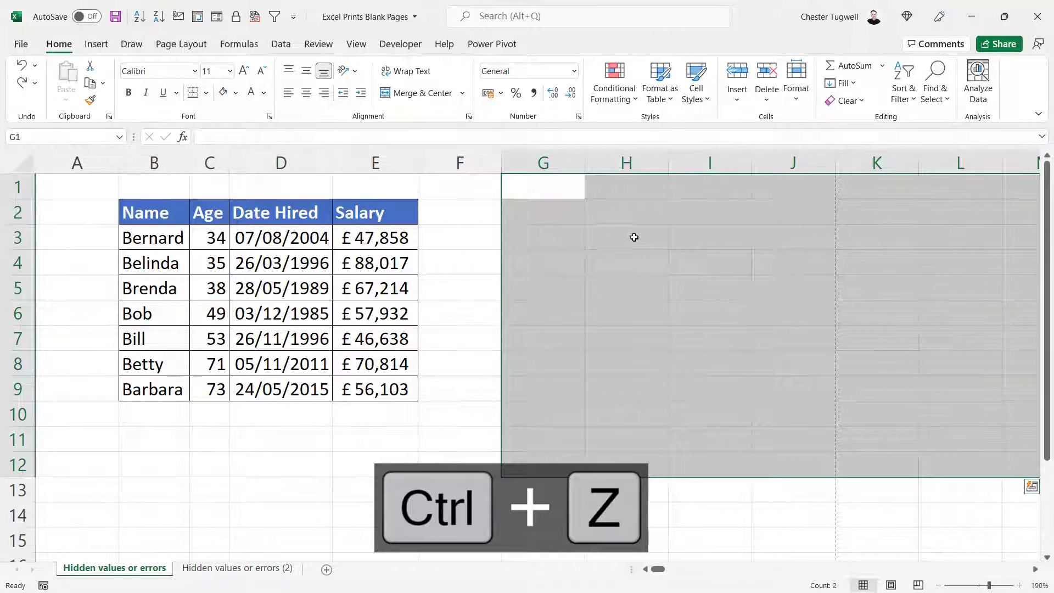
{"action": "left_click", "coordinate": [20, 44]}
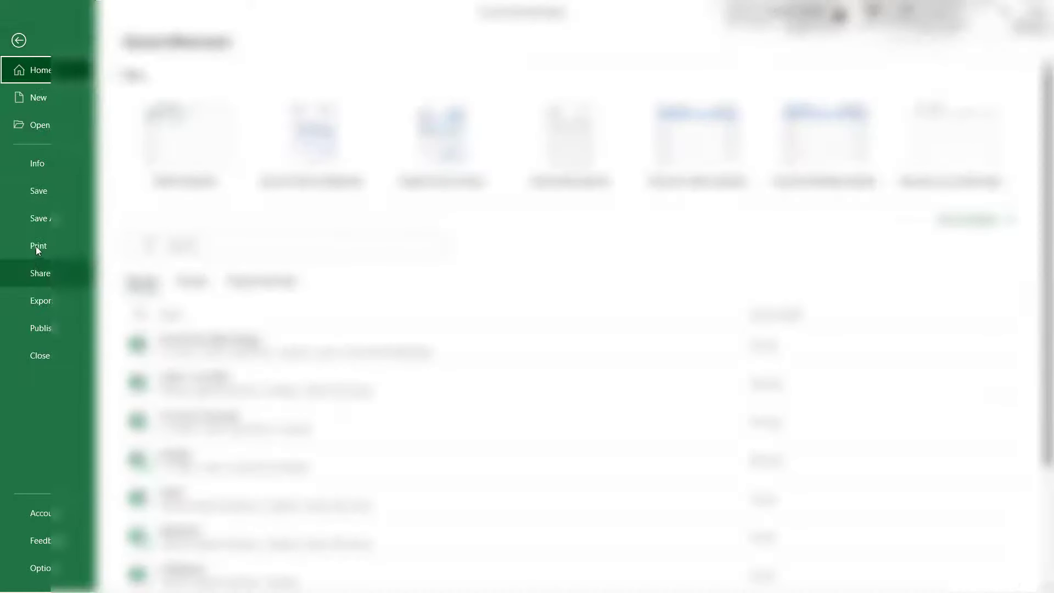
{"action": "left_click", "coordinate": [38, 245]}
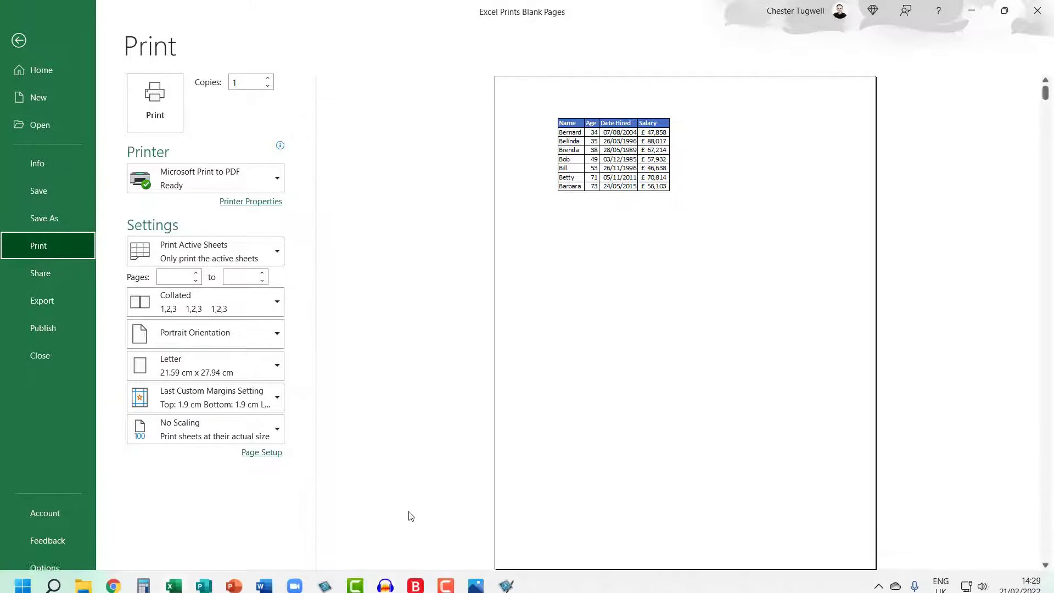
{"action": "left_click", "coordinate": [20, 41]}
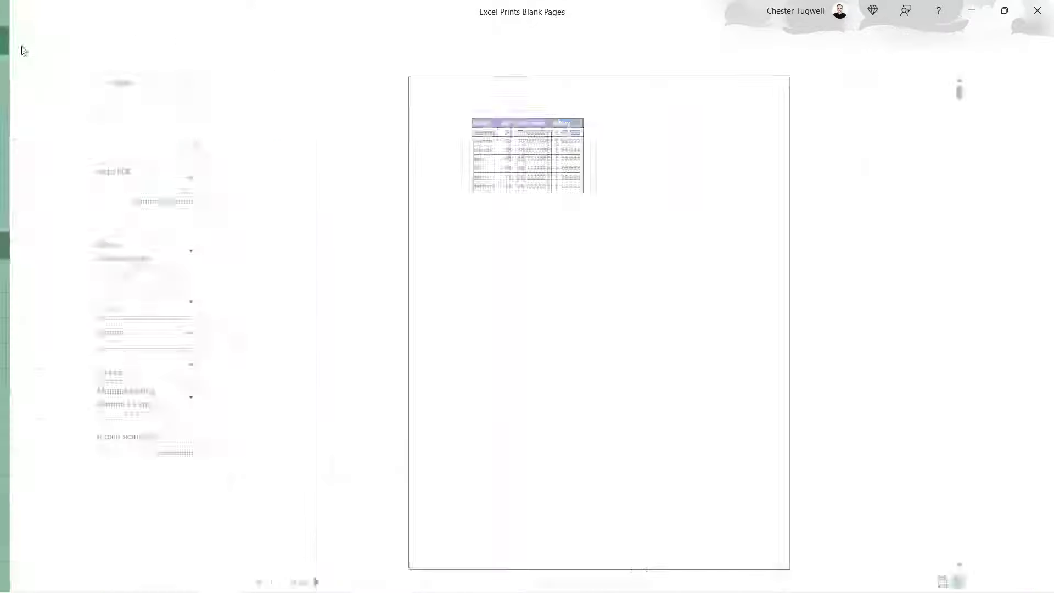
{"action": "left_click", "coordinate": [483, 301]}
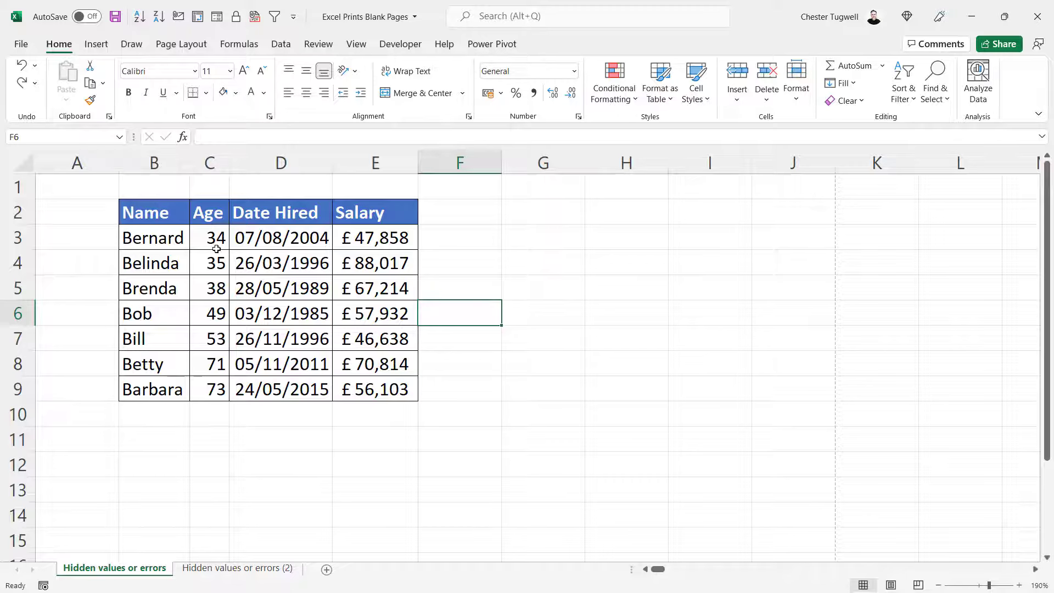
- Select the data table B2:E9 and set the print settings to Print Selection
{"action": "left_click_drag", "start_coordinate": [137, 209], "coordinate": [361, 388]}
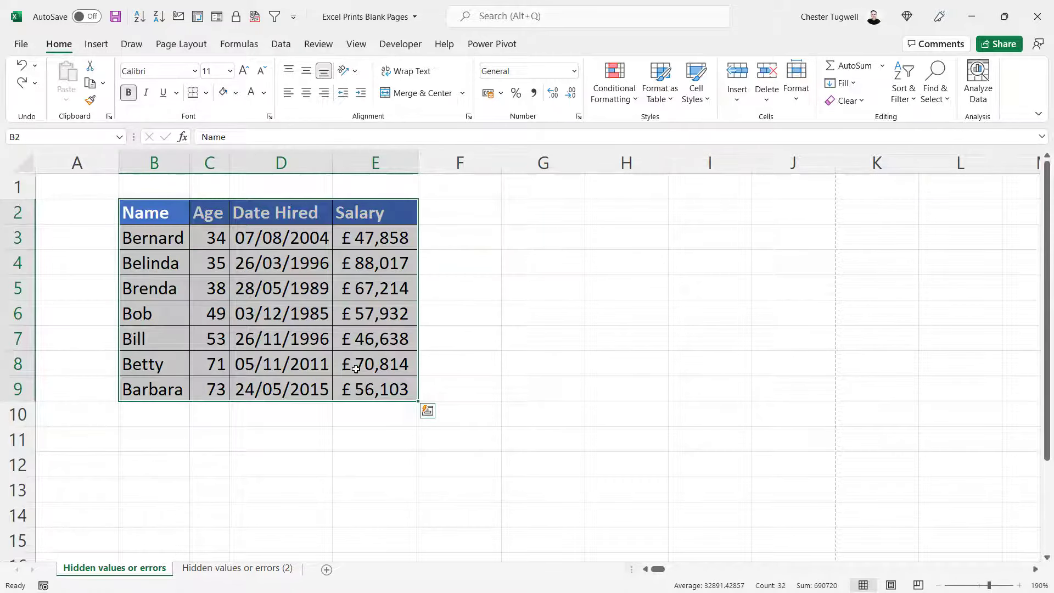
{"action": "left_click", "coordinate": [23, 48]}
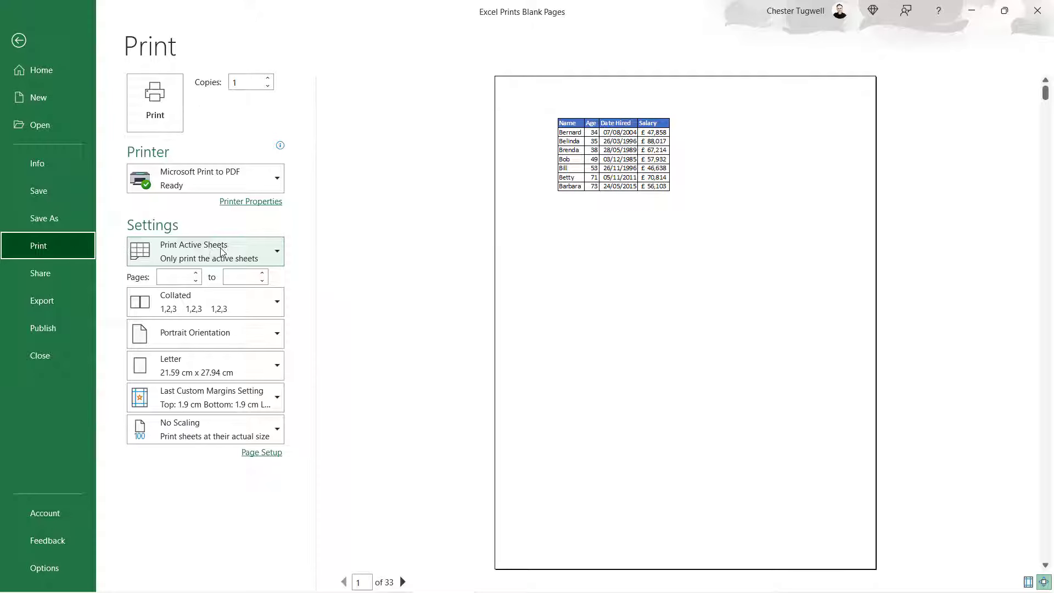
{"action": "left_click", "coordinate": [279, 257]}
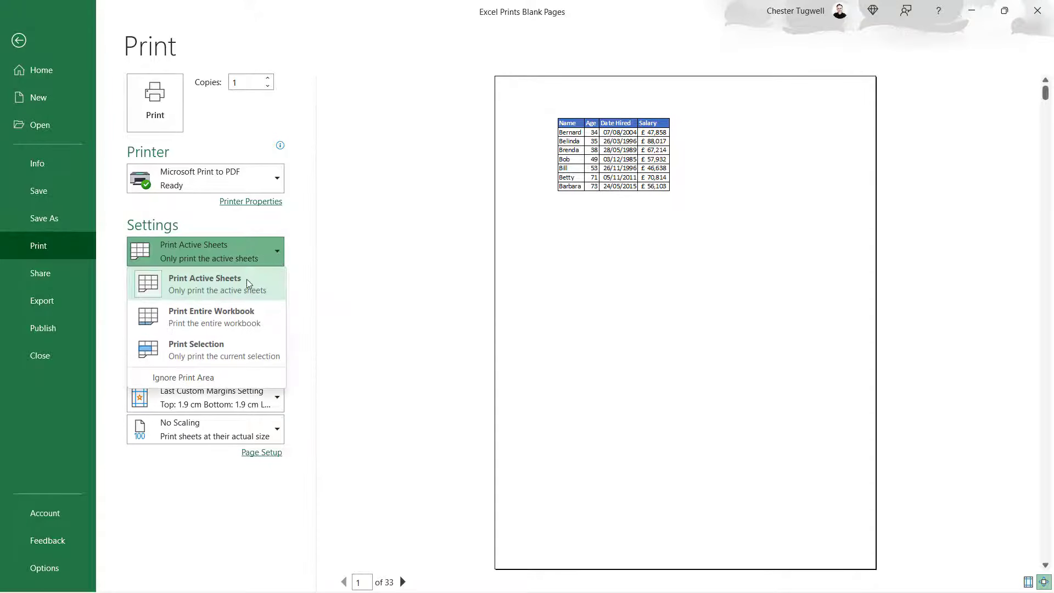
{"action": "key", "text": "Escape"}
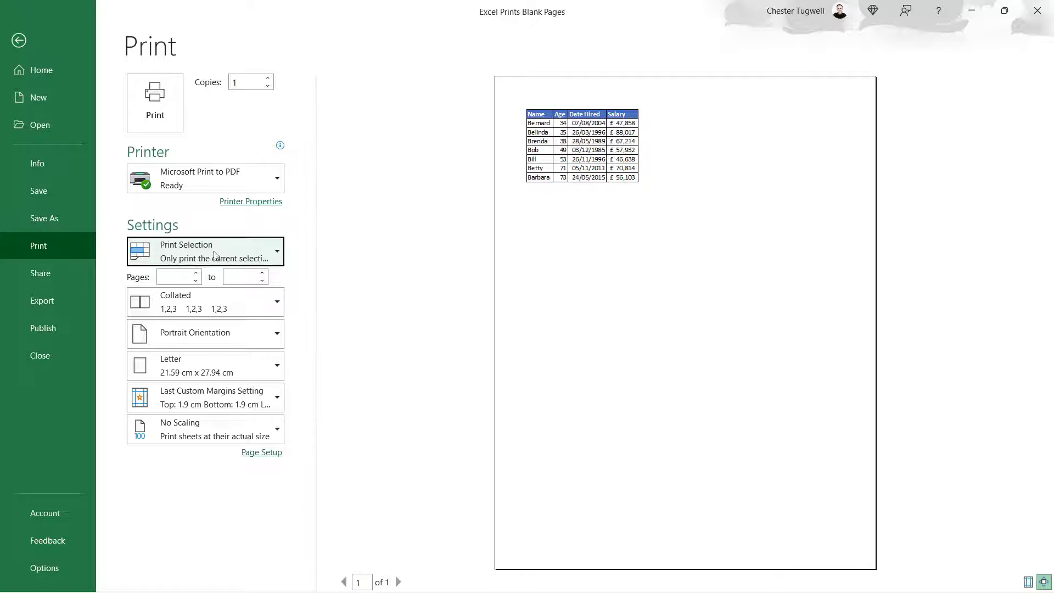
{"action": "left_click", "coordinate": [26, 39]}
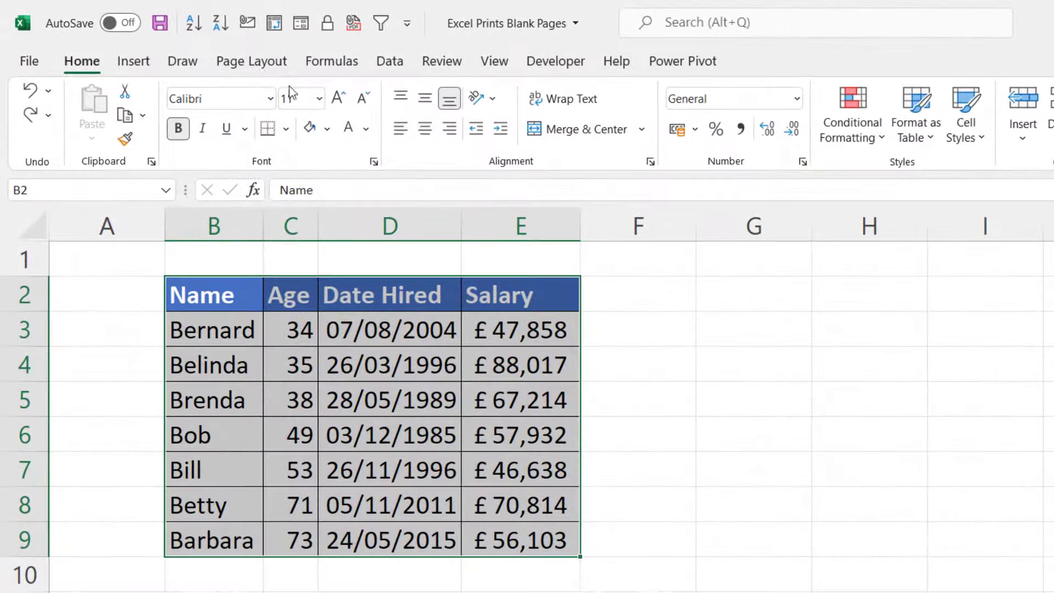
- Set the selected data table B2:E9 as the sheet's print area
{"action": "left_click", "coordinate": [186, 46]}
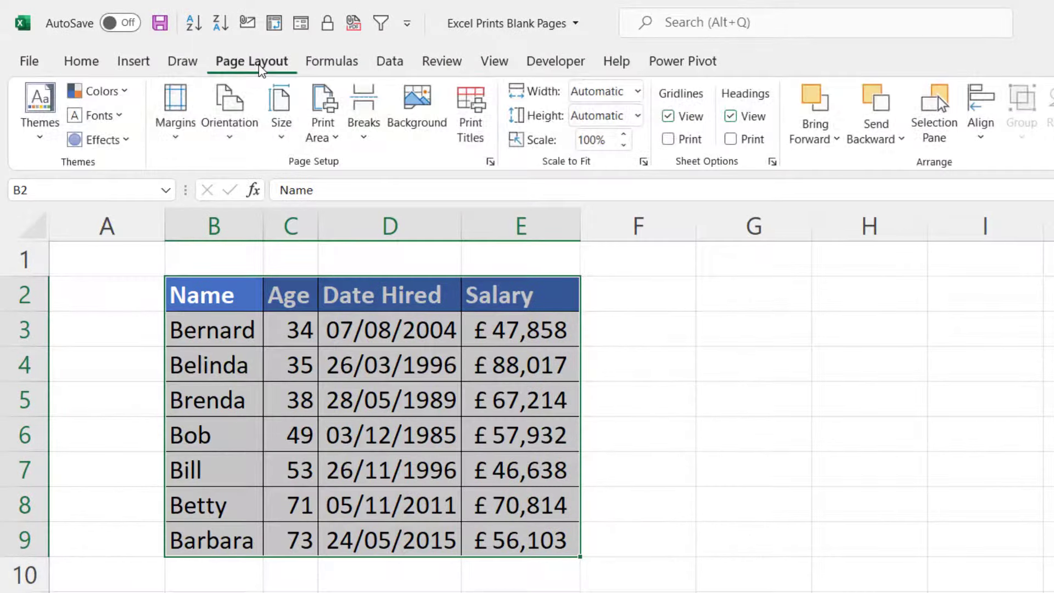
{"action": "left_click", "coordinate": [323, 132]}
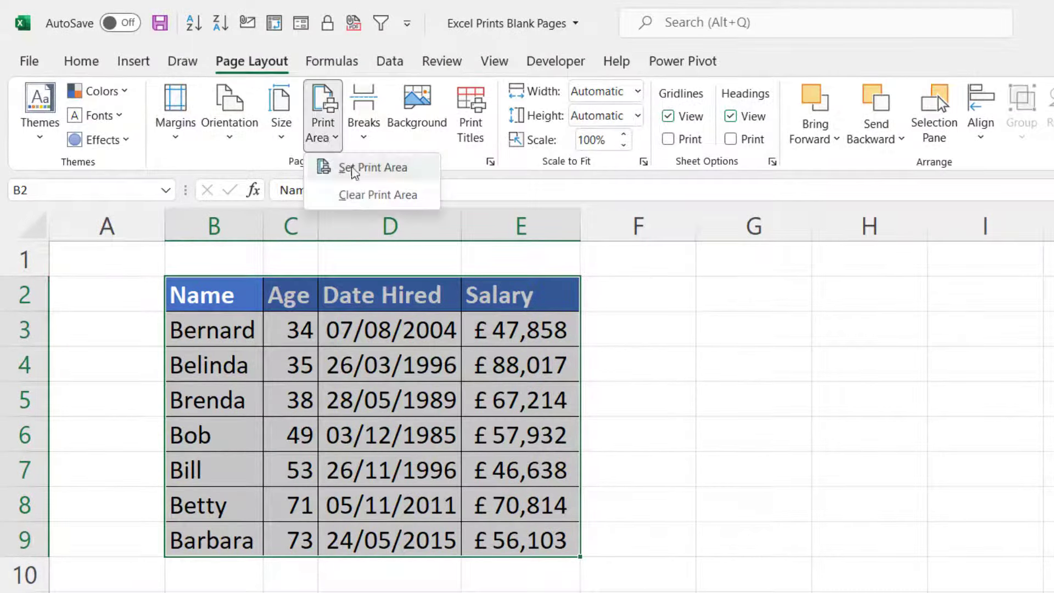
{"action": "left_click", "coordinate": [352, 168]}
{"action": "left_click", "coordinate": [869, 400]}
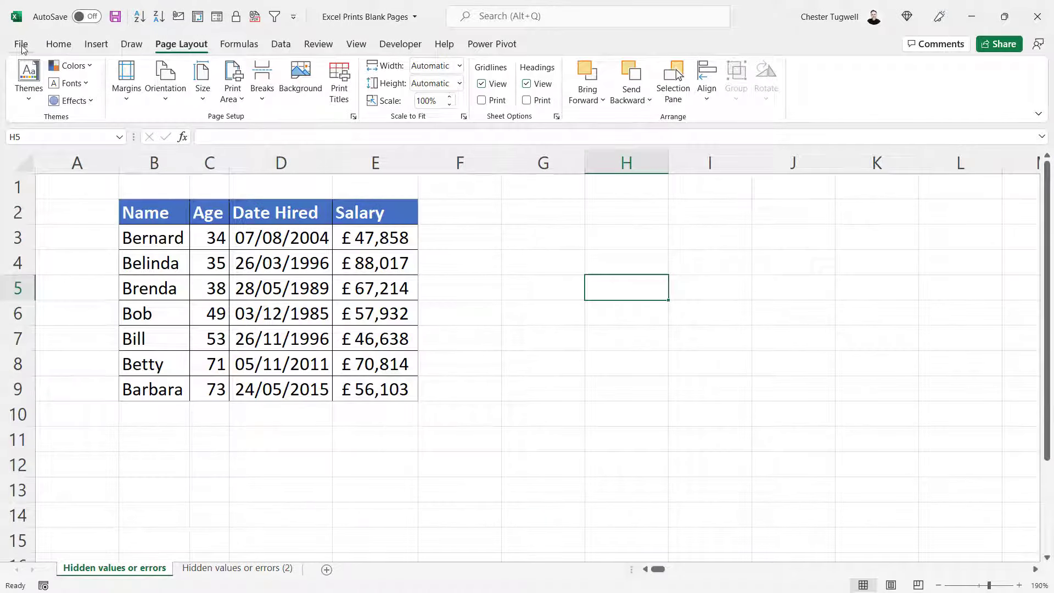
- Switch the print settings to Print Active Sheets and check the preview of the print area
{"action": "left_click", "coordinate": [22, 46]}
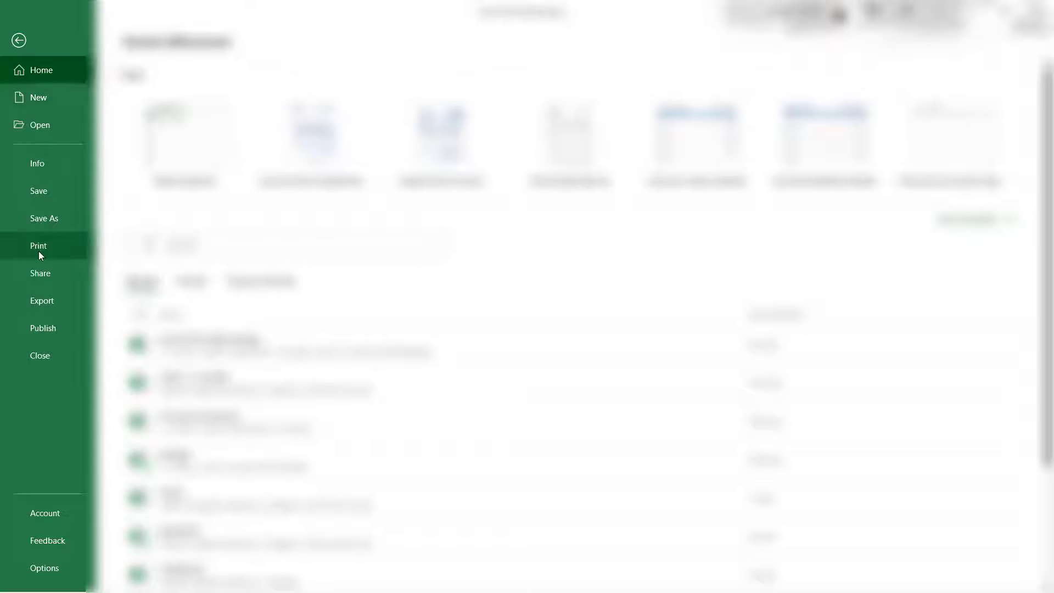
{"action": "left_click", "coordinate": [39, 247]}
{"action": "left_click", "coordinate": [189, 254]}
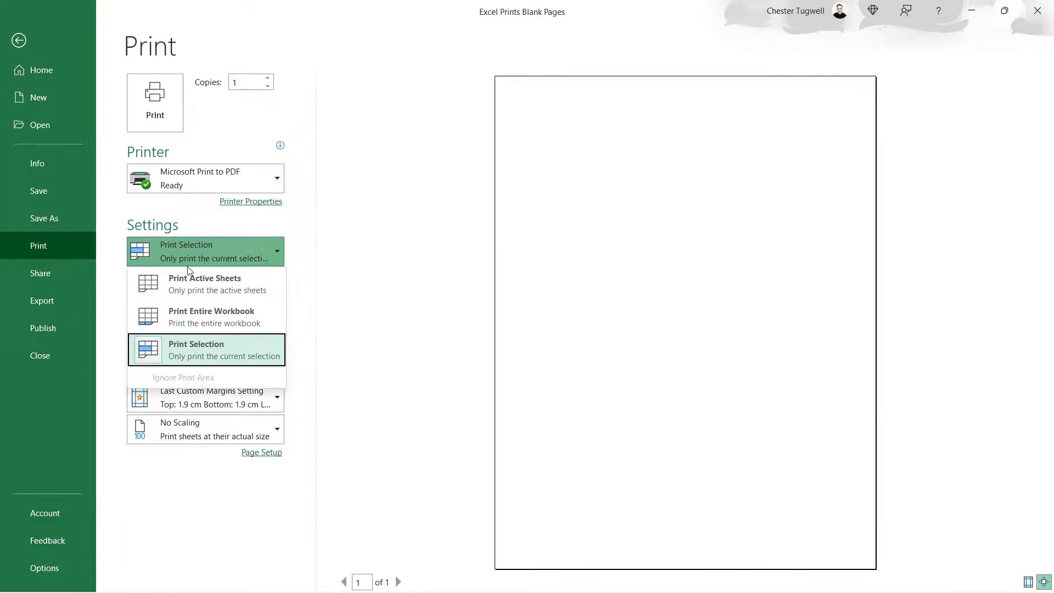
{"action": "left_click", "coordinate": [229, 290]}
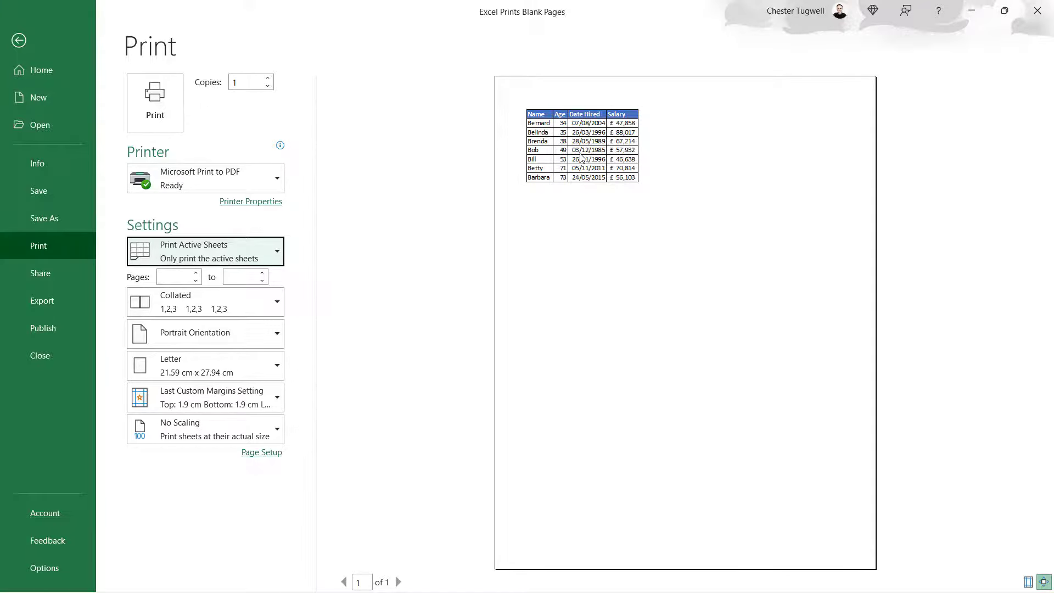
{"action": "left_click", "coordinate": [19, 48]}
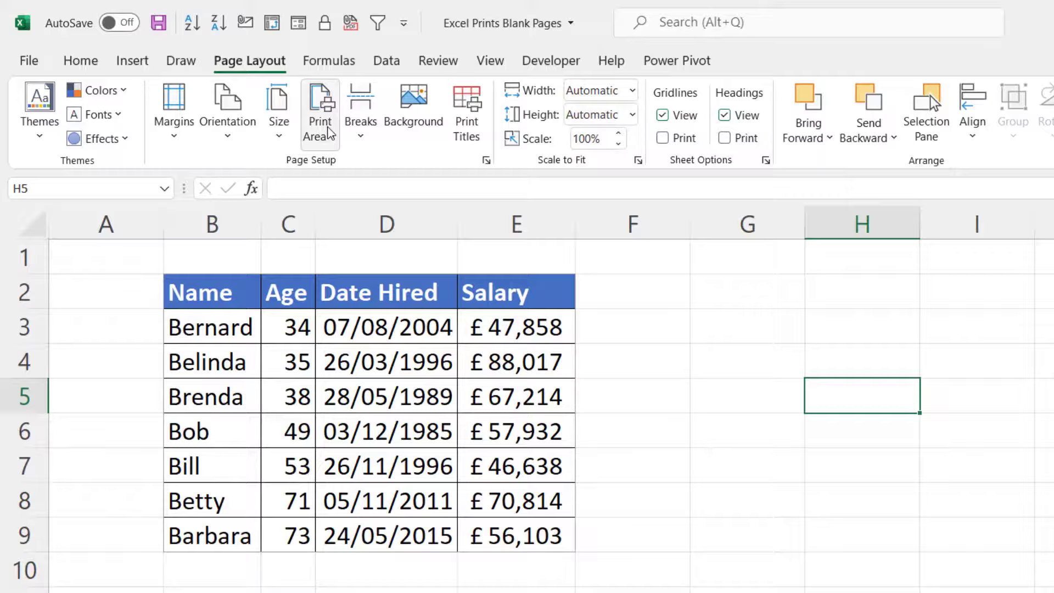
- Open the print area options for the sheet
{"action": "left_click", "coordinate": [328, 134]}
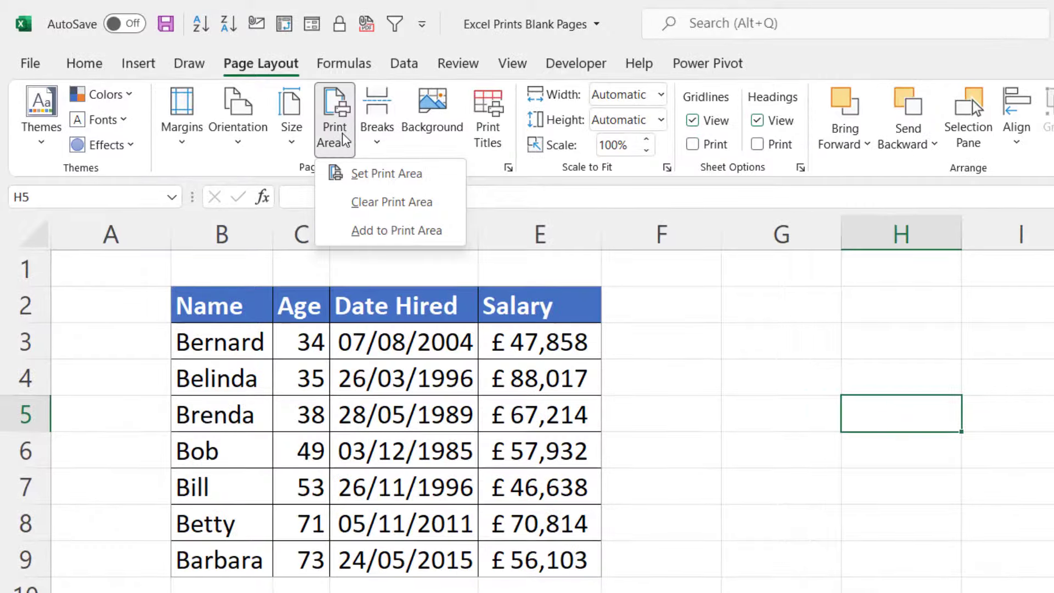